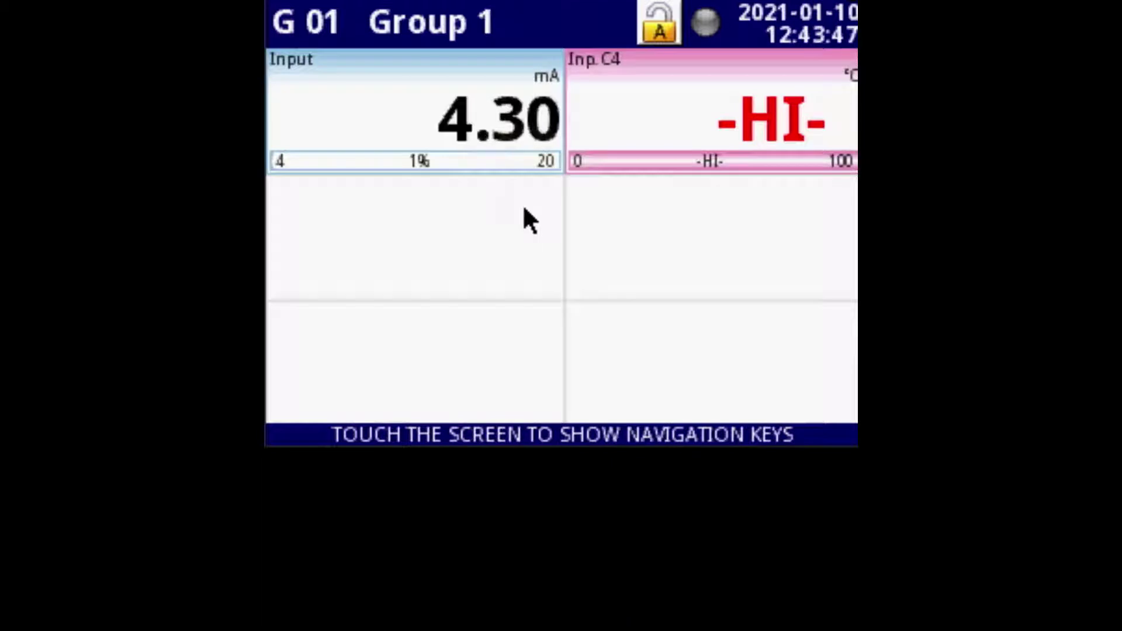
# - Open the settings of logical channel 4 (Inp. C4) and rename the channel as Display
pyautogui.click(647, 99)
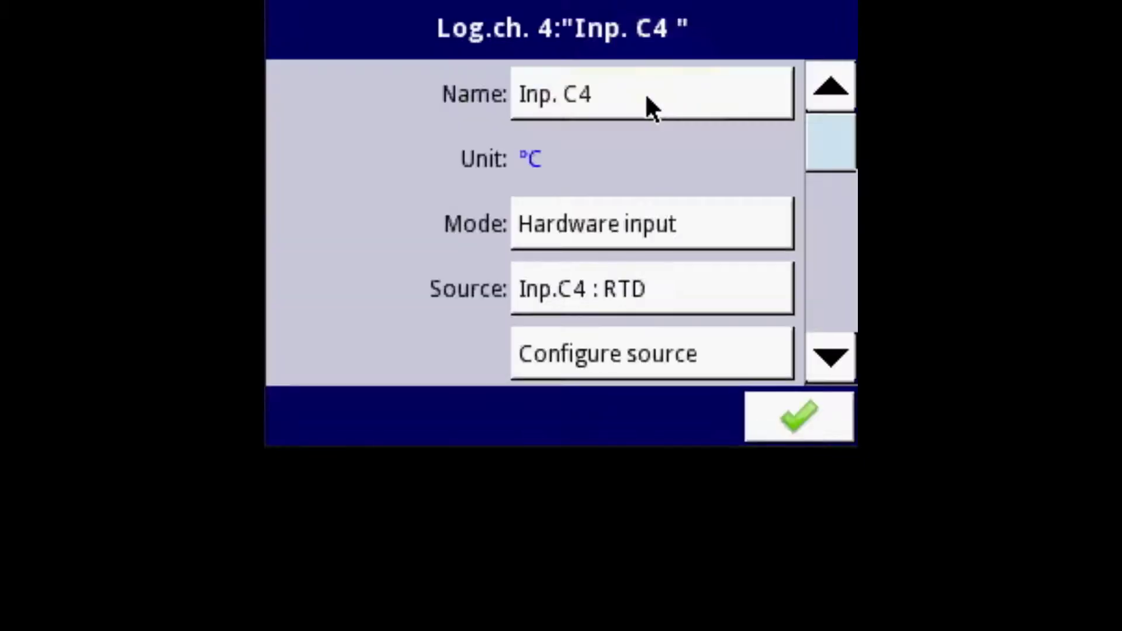
pyautogui.click(571, 93)
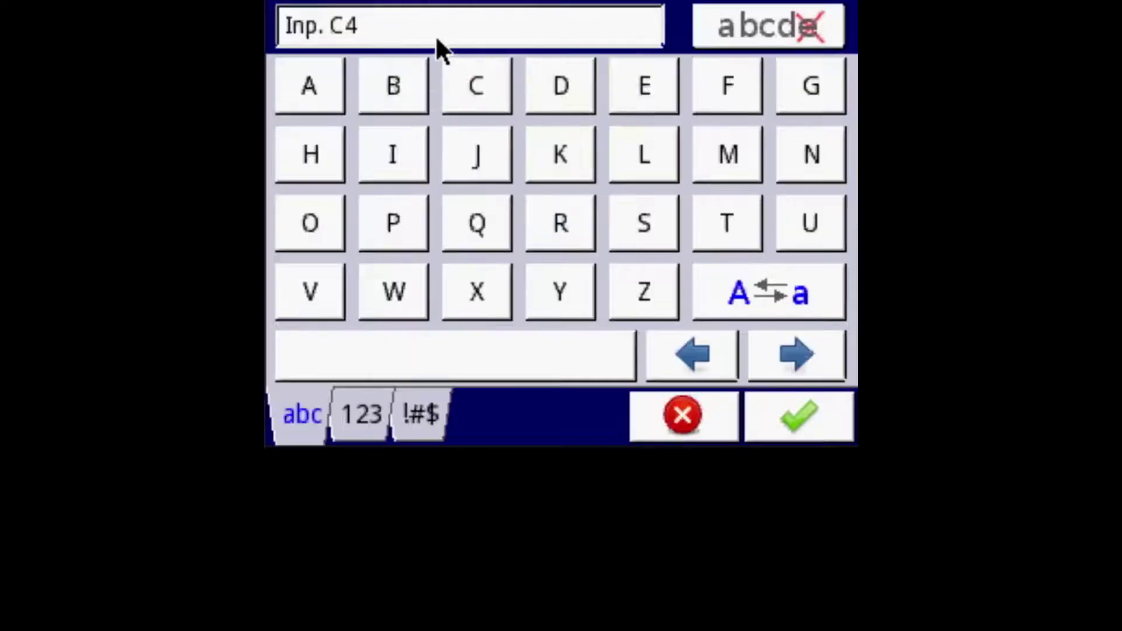
pyautogui.press('BackSpace')
pyautogui.press('BackSpace')
pyautogui.press('BackSpace')
pyautogui.press('BackSpace')
pyautogui.press('BackSpace')
pyautogui.press('BackSpace')
pyautogui.press('BackSpace')
pyautogui.write('Display')
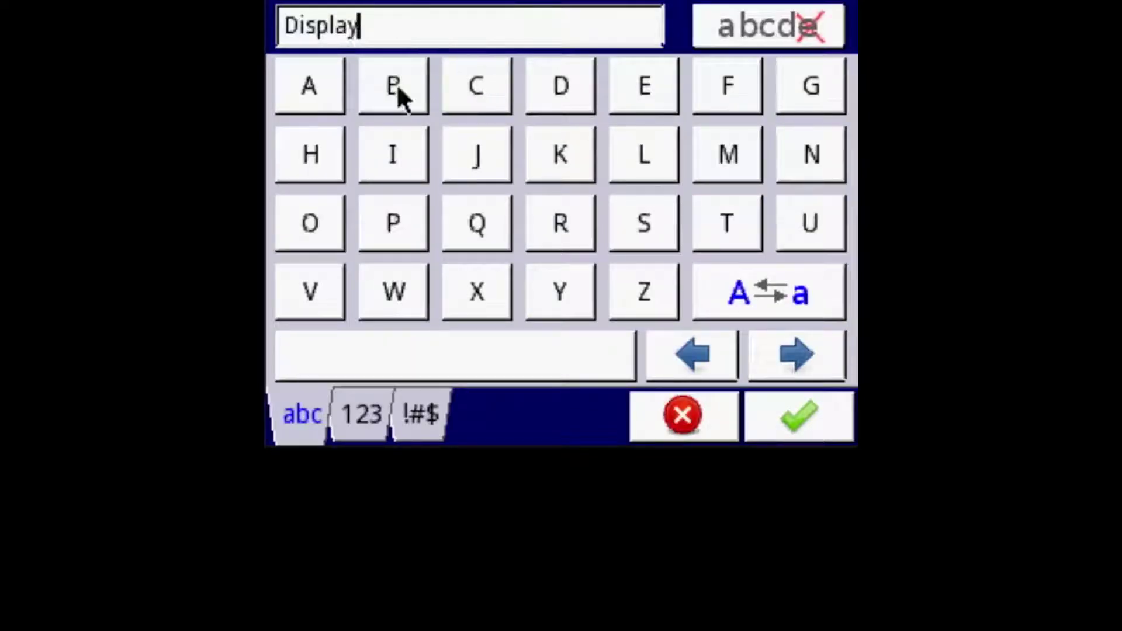
pyautogui.click(794, 420)
# - Set the mode of logical channel 4 to Data from other channel
pyautogui.click(526, 242)
pyautogui.moveTo(816, 202); pyautogui.dragTo(810, 275)
pyautogui.click(336, 377)
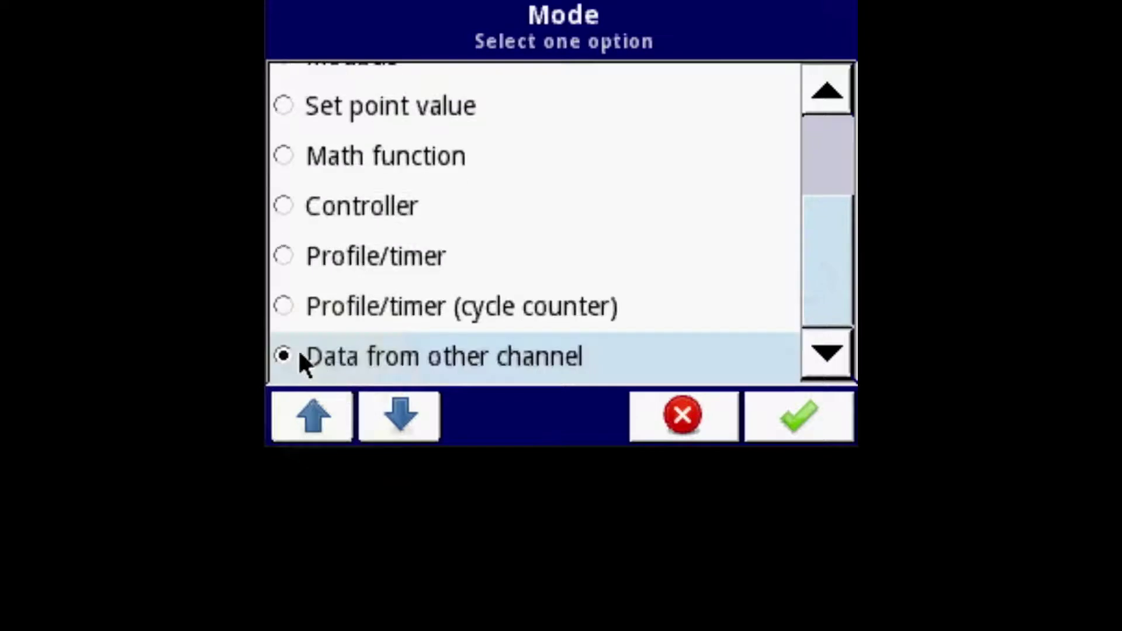
pyautogui.click(786, 422)
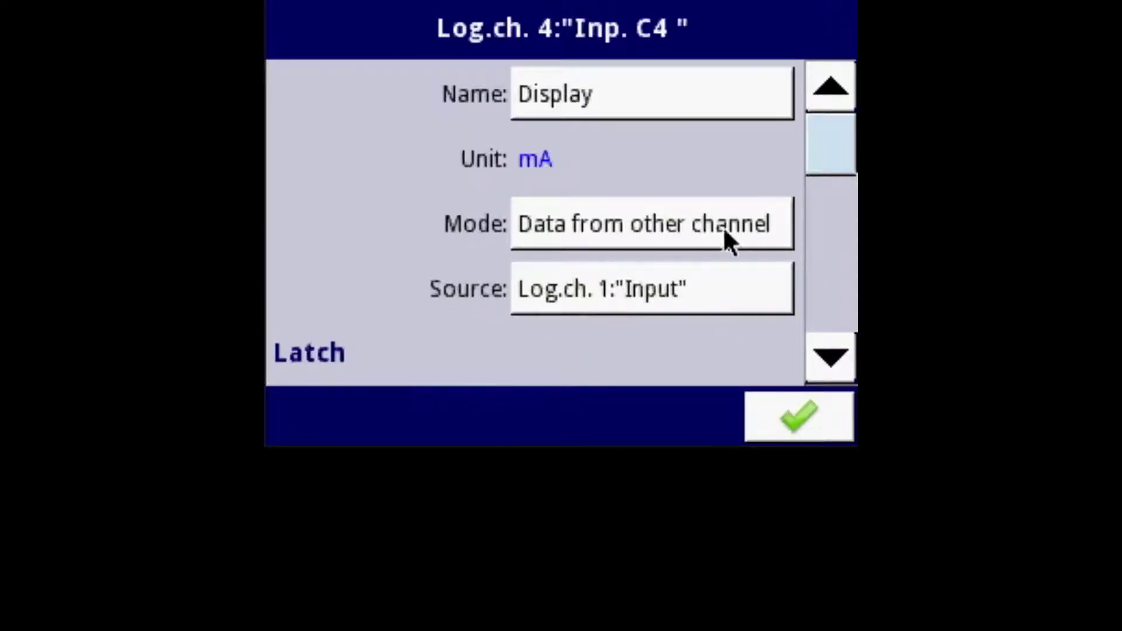
# - Set the display precision of logical channel 4 to 0.00
pyautogui.moveTo(823, 162); pyautogui.dragTo(782, 295)
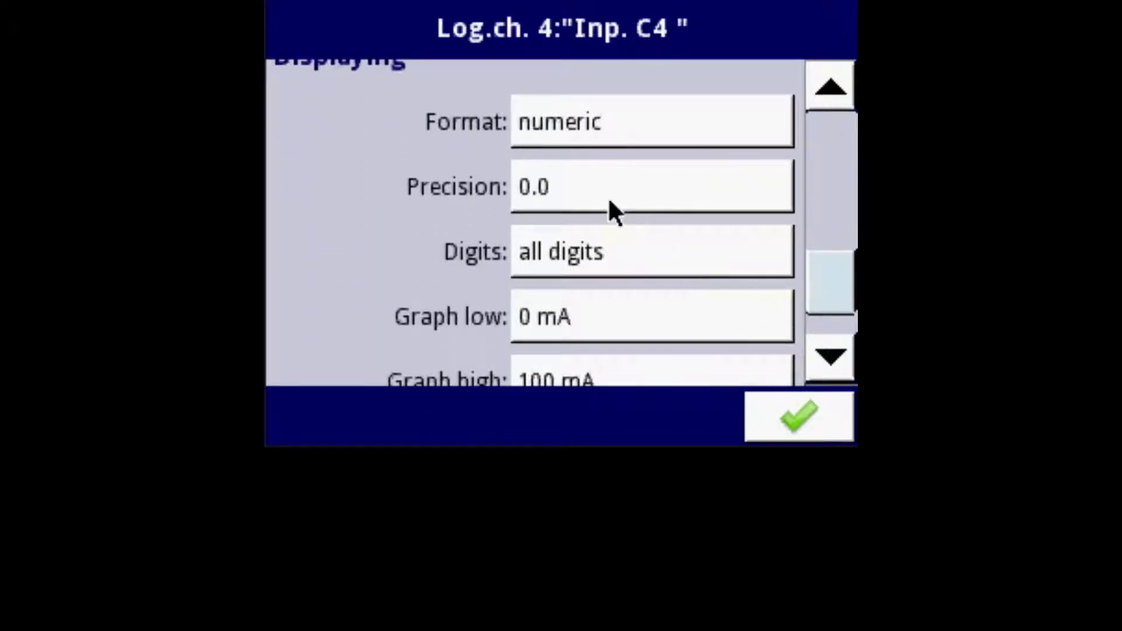
pyautogui.click(608, 196)
pyautogui.click(426, 187)
pyautogui.click(807, 401)
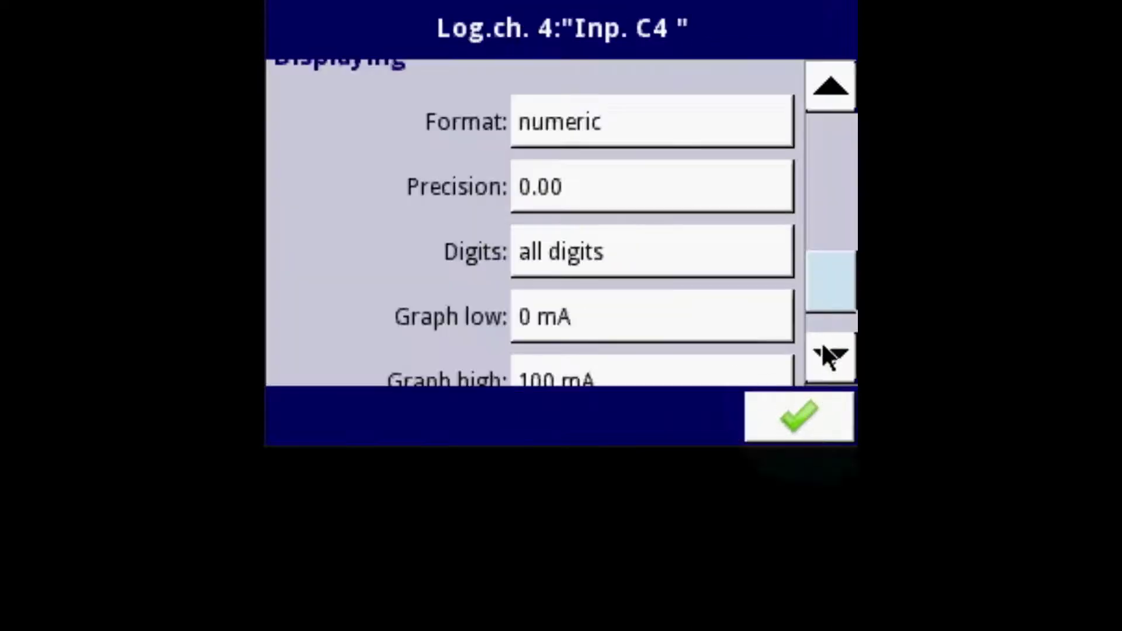
# - Accept the channel settings and leave the configuration changes screen to return to the Group 1 view
pyautogui.moveTo(842, 298); pyautogui.dragTo(842, 321)
pyautogui.click(796, 413)
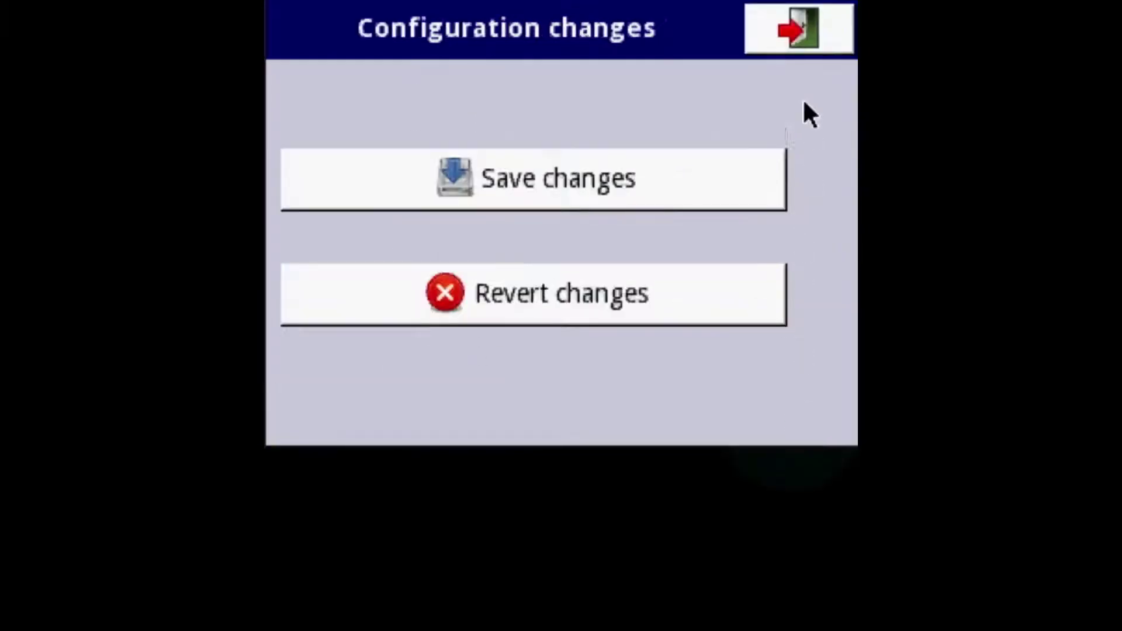
pyautogui.click(779, 38)
pyautogui.click(649, 282)
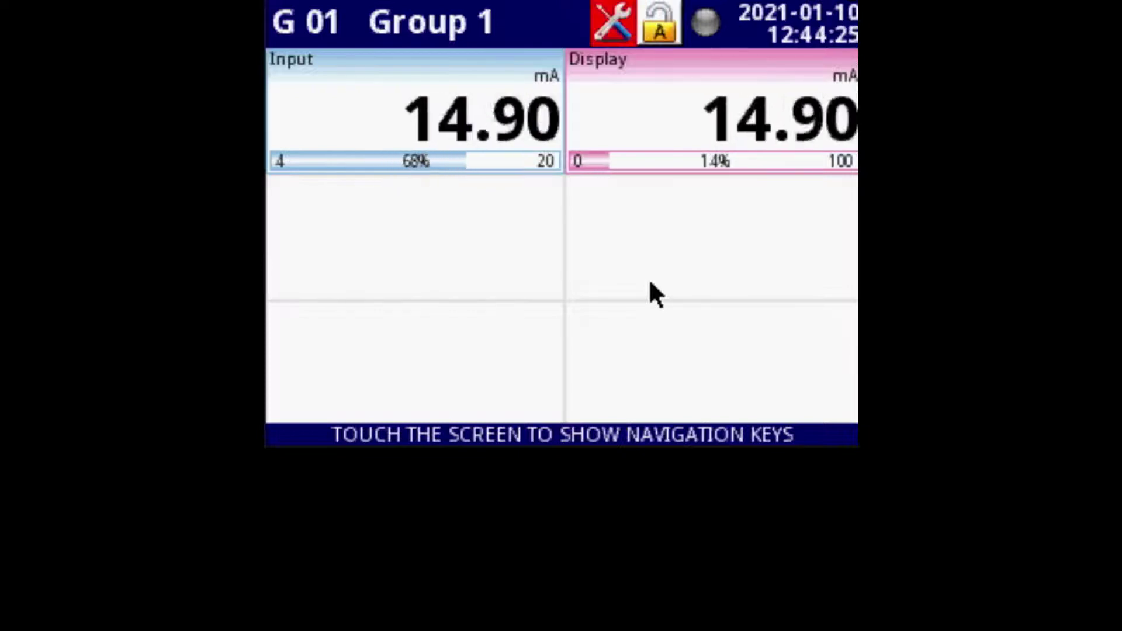
# - Reopen the Display channel's settings and set its scaling to user char
pyautogui.click(673, 103)
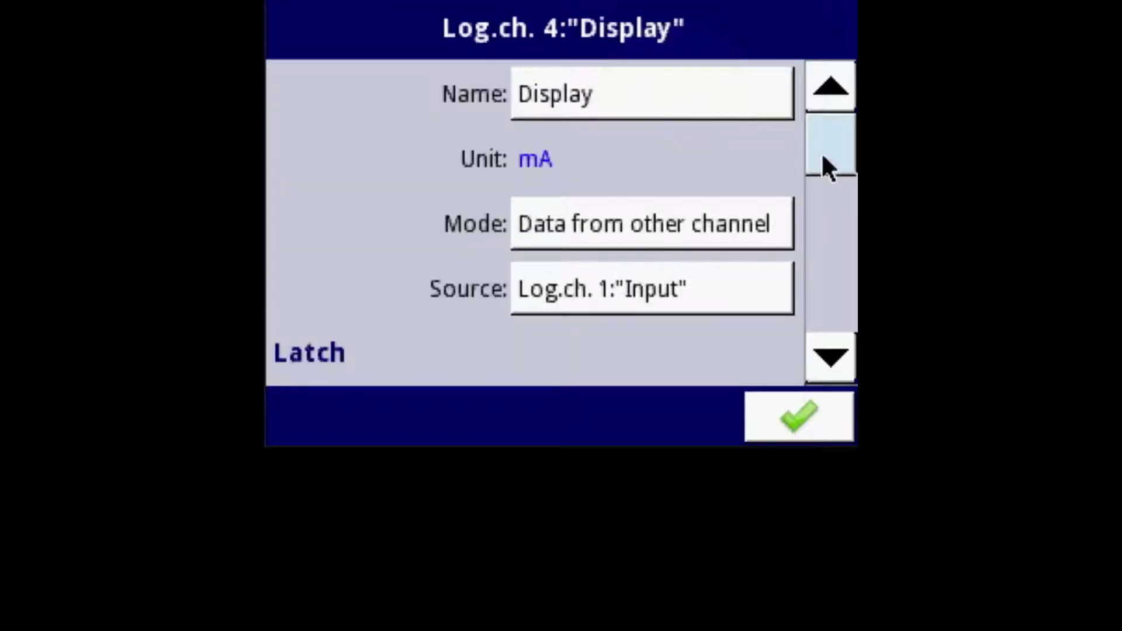
pyautogui.moveTo(844, 143); pyautogui.dragTo(834, 208)
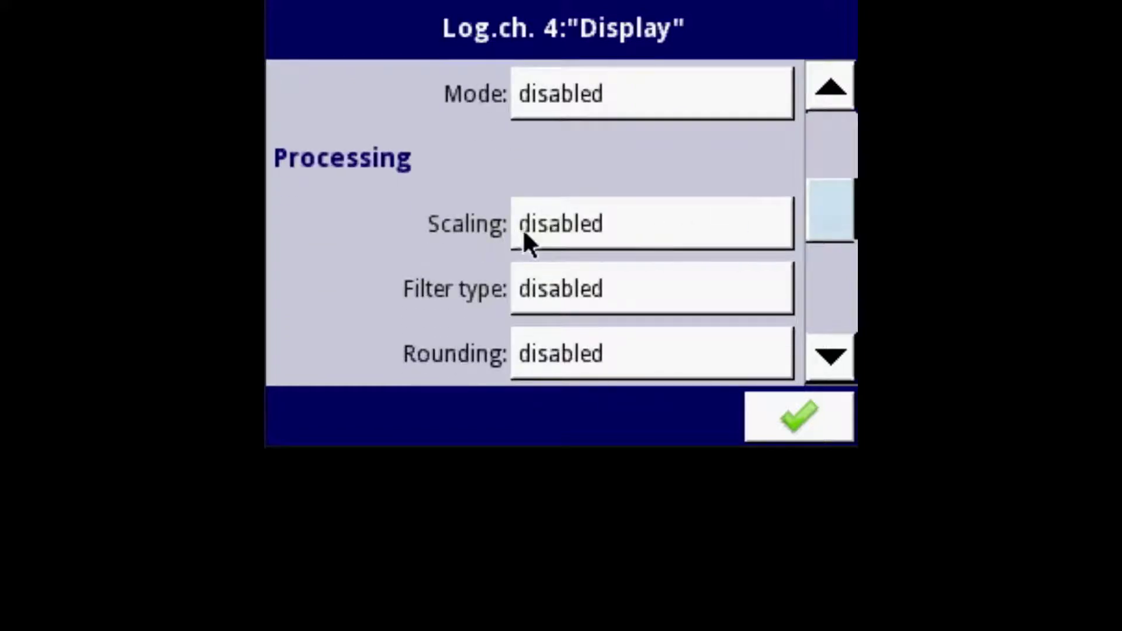
pyautogui.click(606, 235)
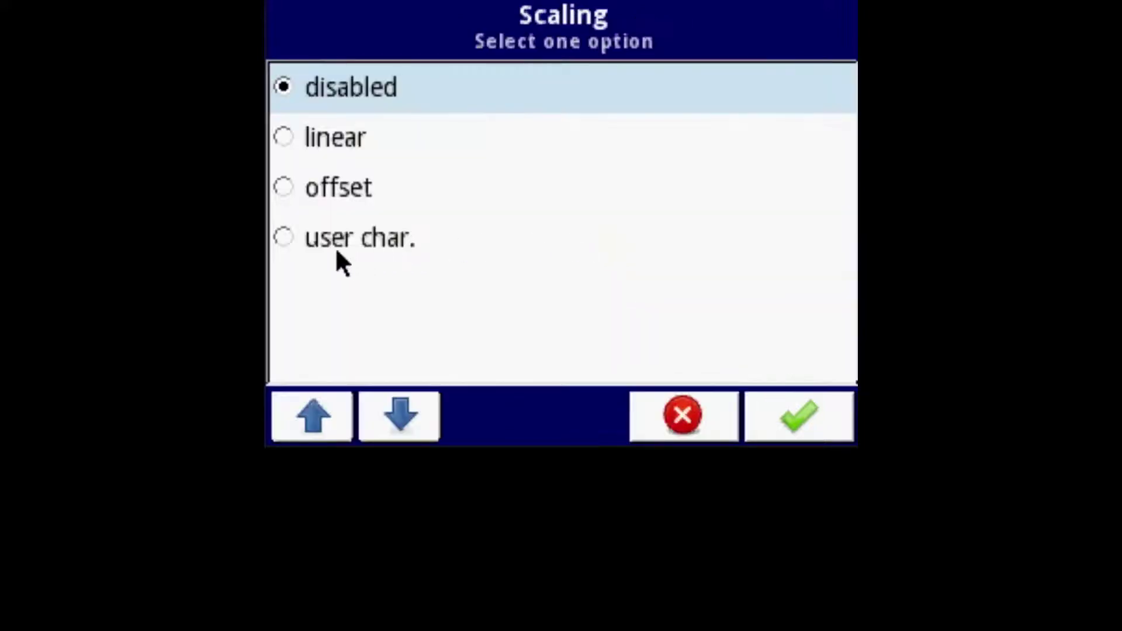
pyautogui.click(283, 237)
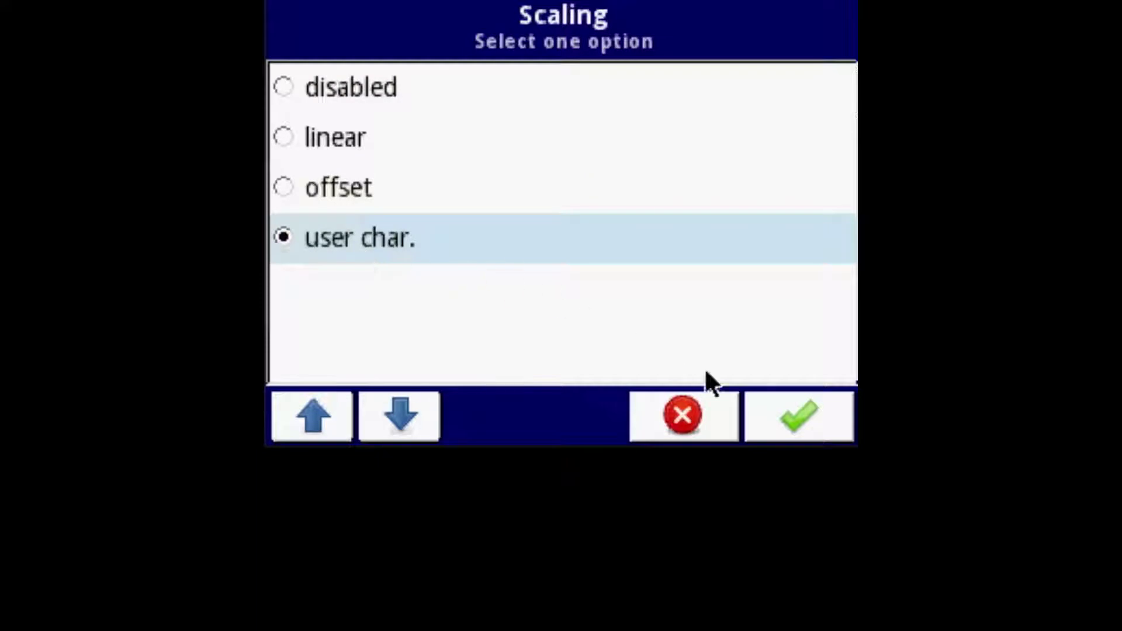
pyautogui.click(800, 409)
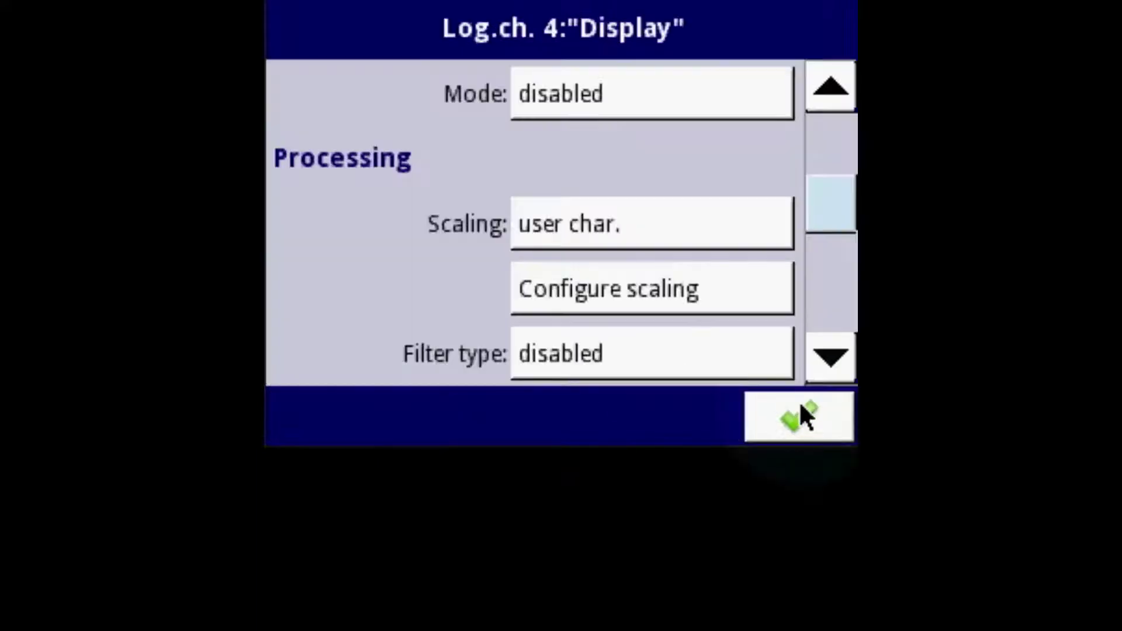
# - Open the scaling point editor for the Display channel and set the first point's input value to 4 mA
pyautogui.moveTo(838, 201); pyautogui.dragTo(830, 209)
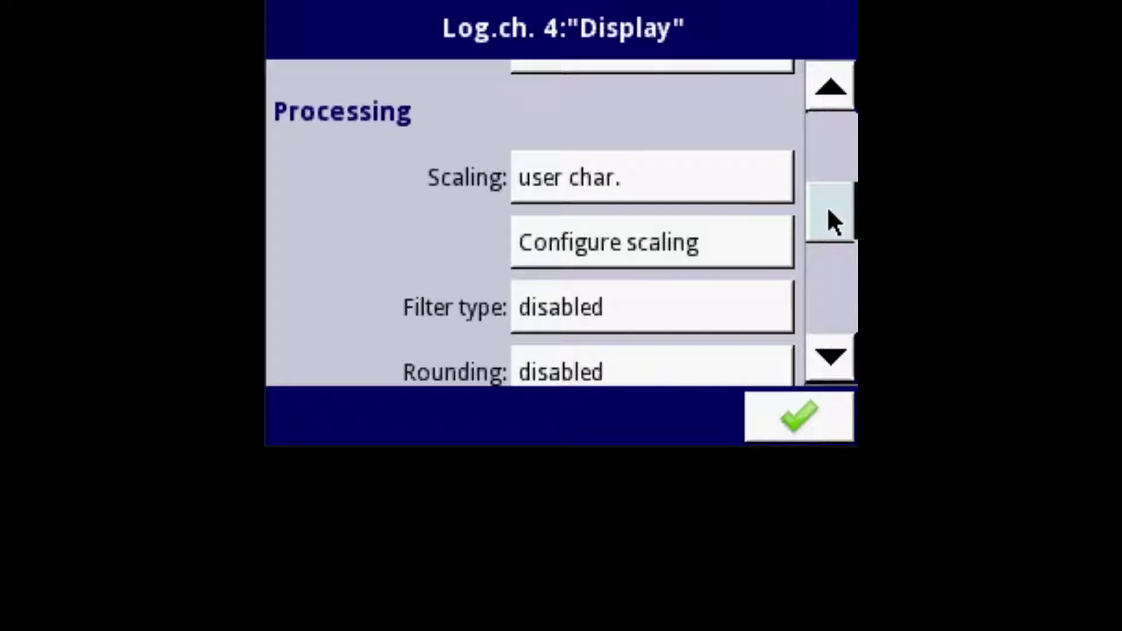
pyautogui.click(713, 239)
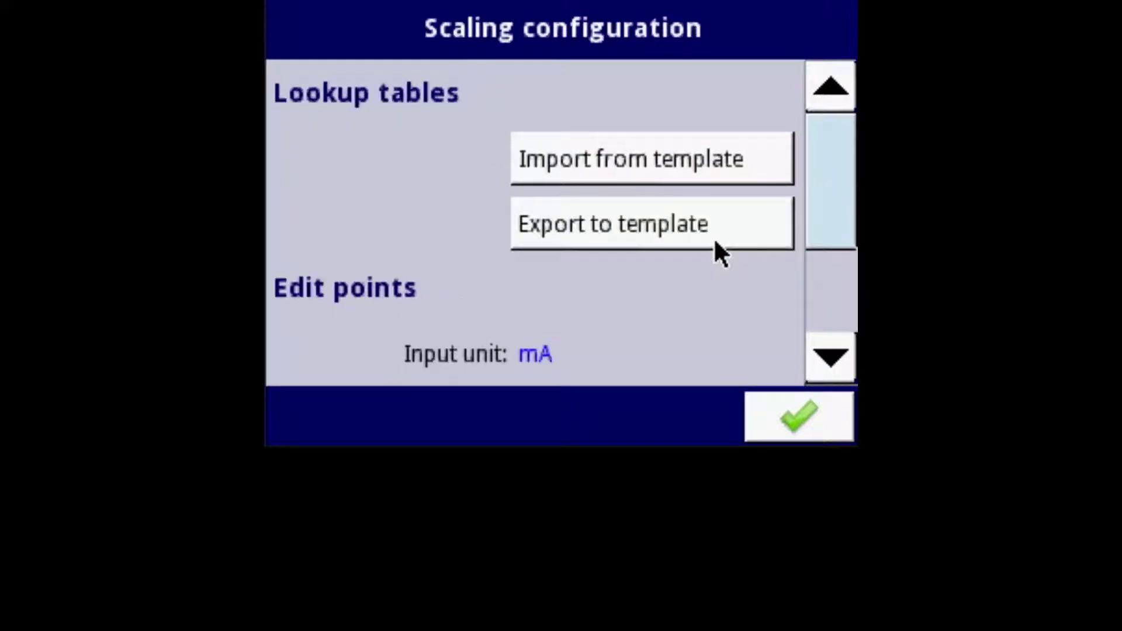
pyautogui.moveTo(835, 170); pyautogui.dragTo(805, 262)
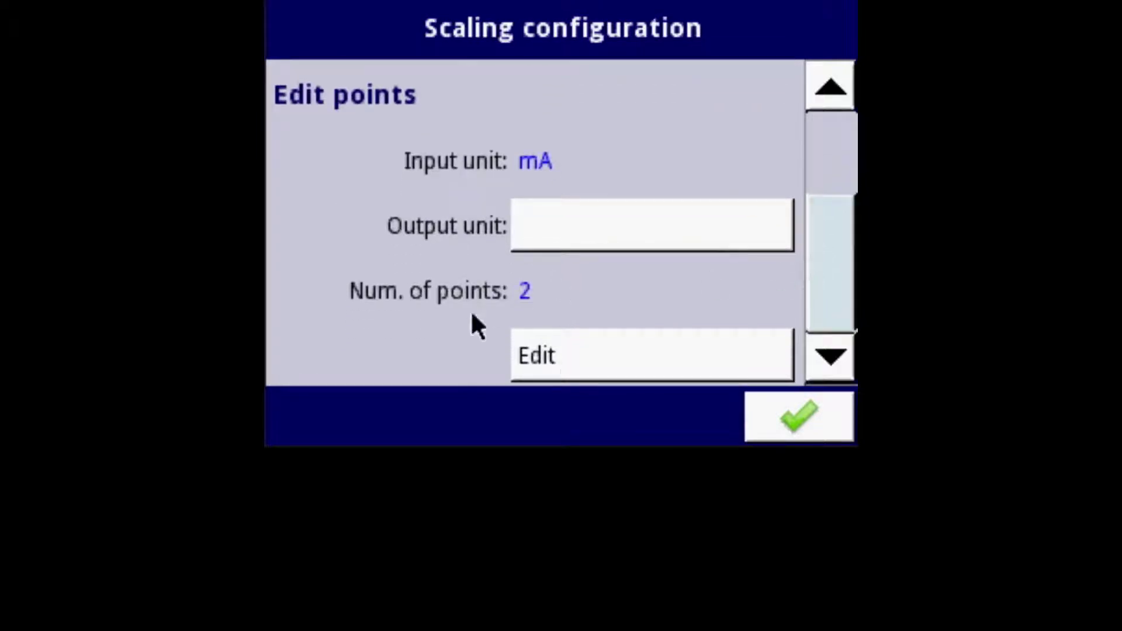
pyautogui.click(572, 367)
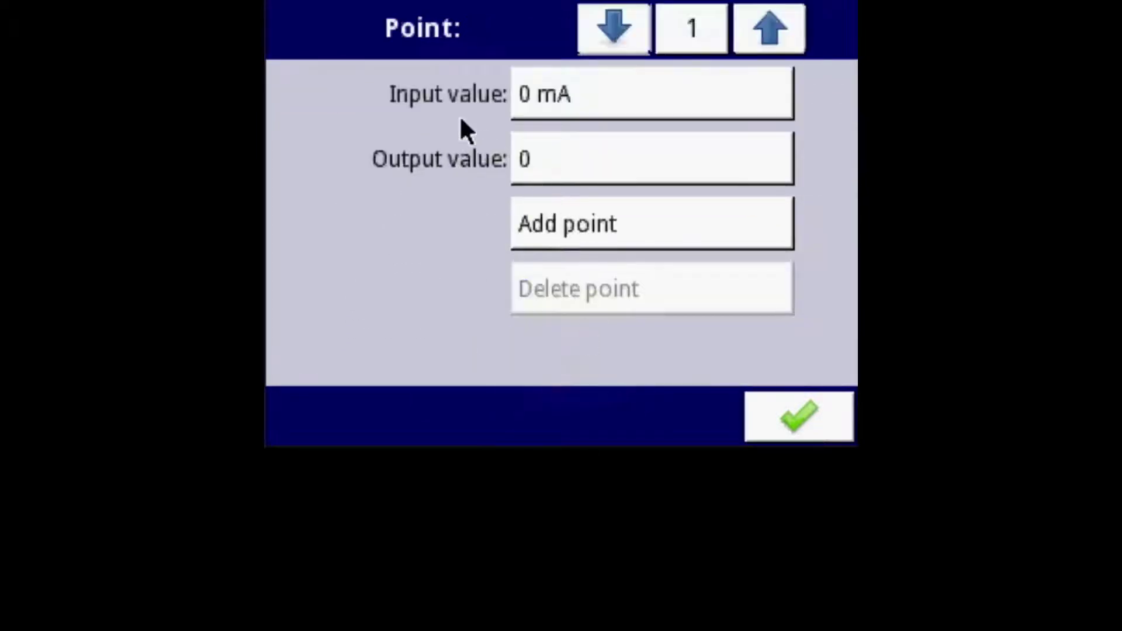
pyautogui.click(553, 113)
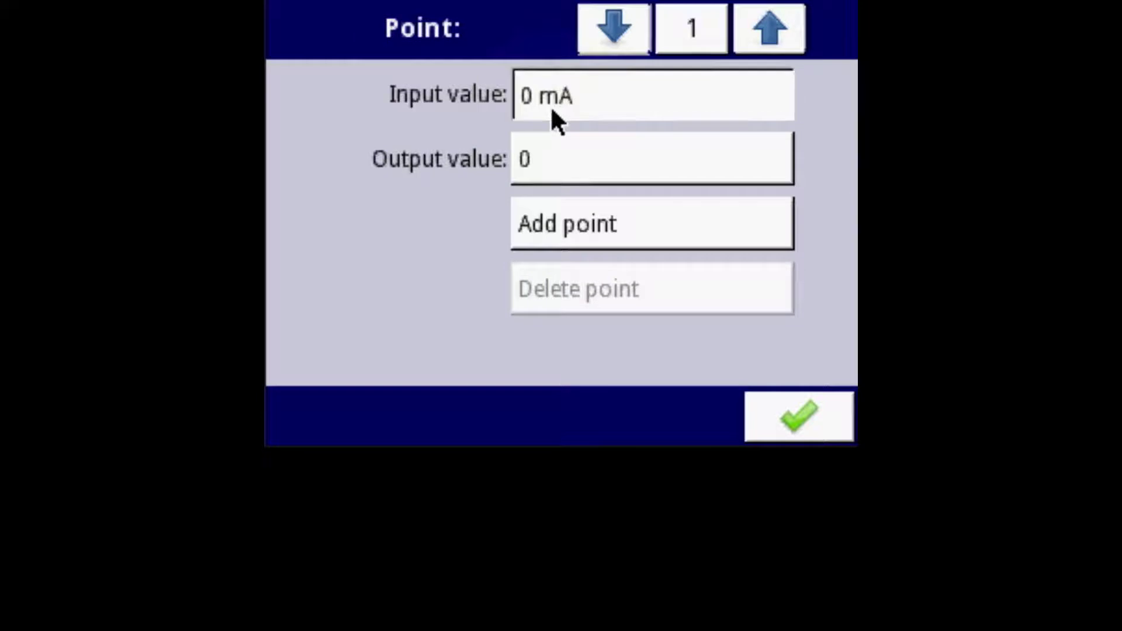
pyautogui.write('4')
pyautogui.press('Return')
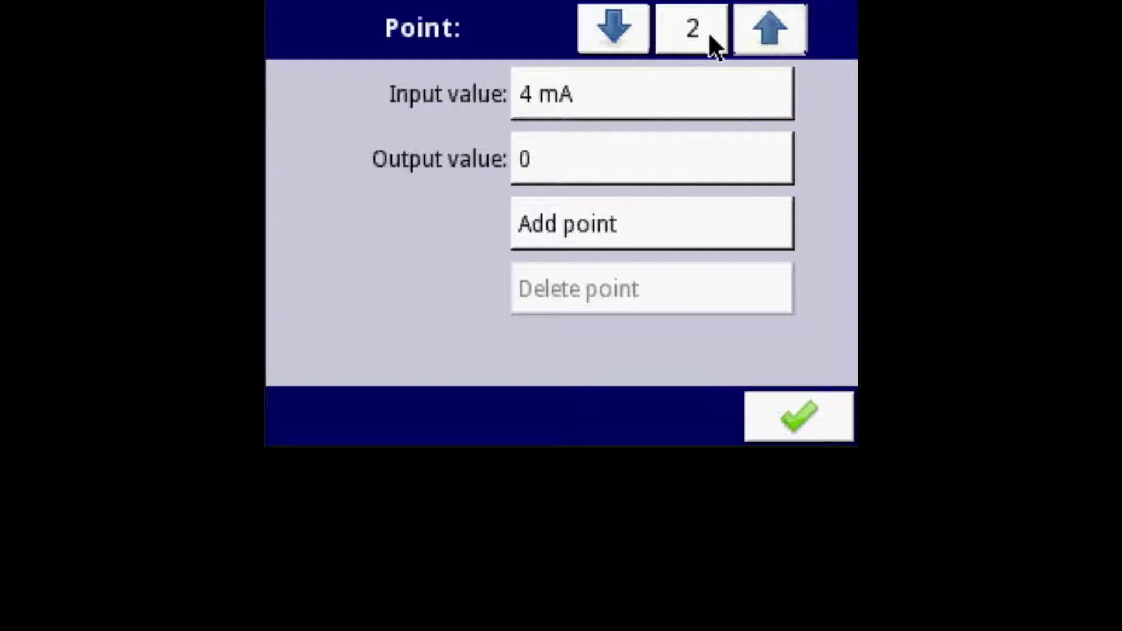
# - Set the remaining 1 mA point to an input value of 4.25 mA and an output value of 10
pyautogui.click(614, 32)
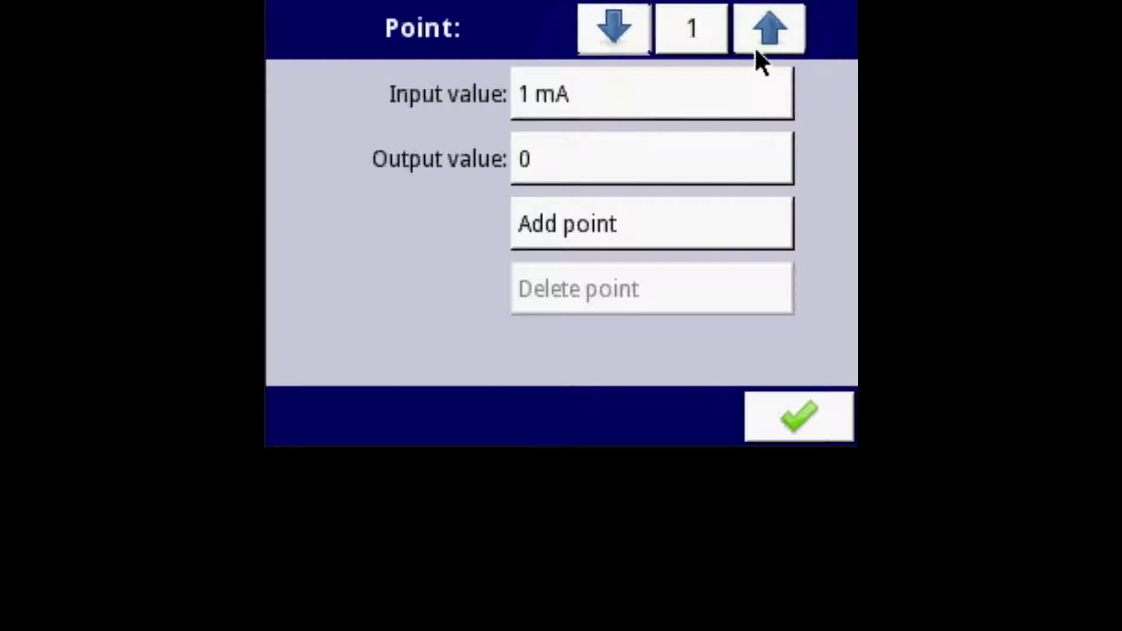
pyautogui.click(692, 82)
pyautogui.press('BackSpace')
pyautogui.write('4.25')
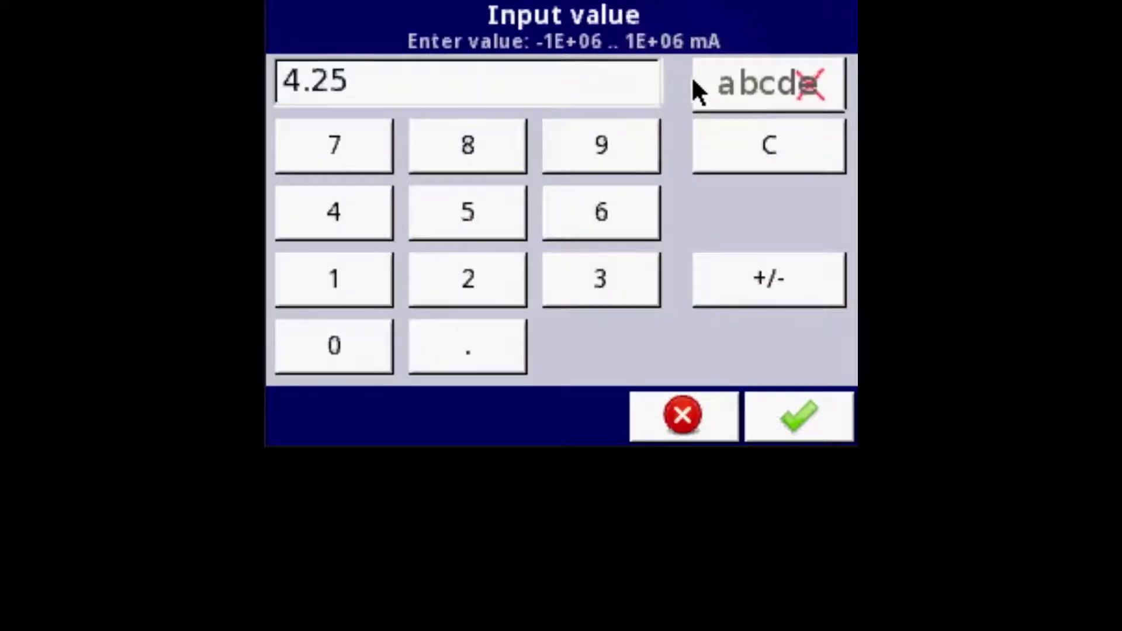
pyautogui.press('Return')
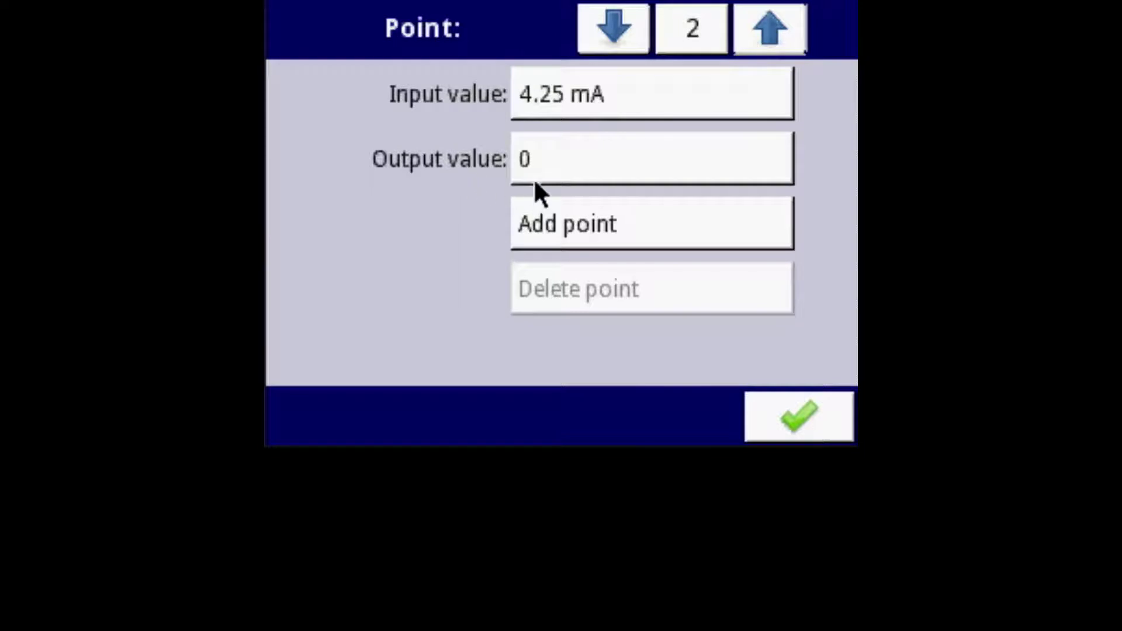
pyautogui.click(572, 181)
pyautogui.write('10')
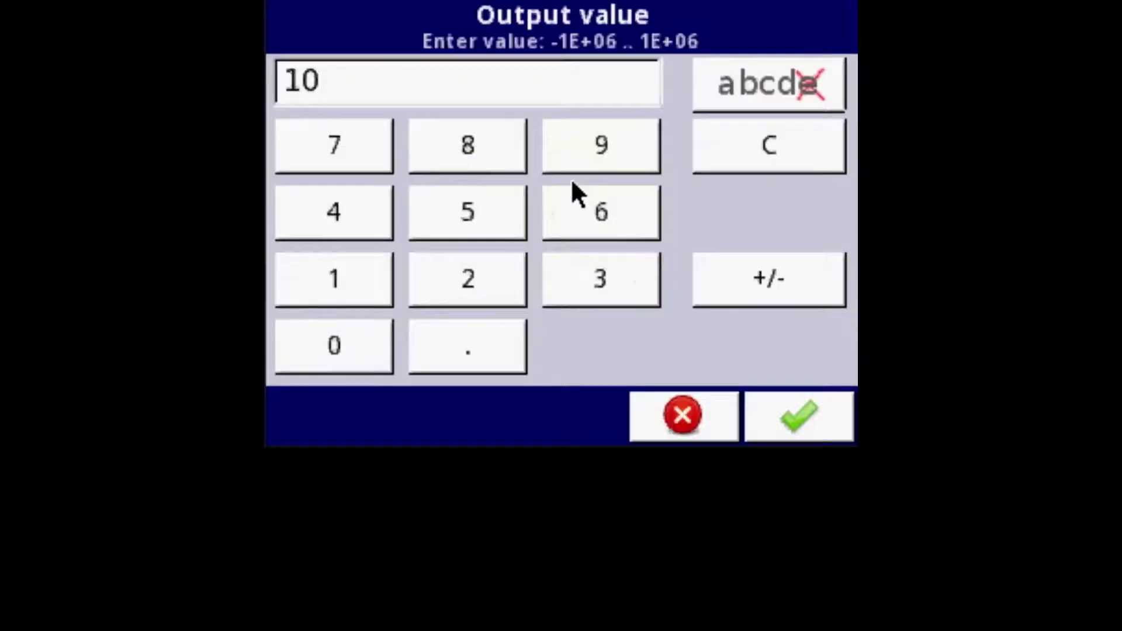
pyautogui.press('Return')
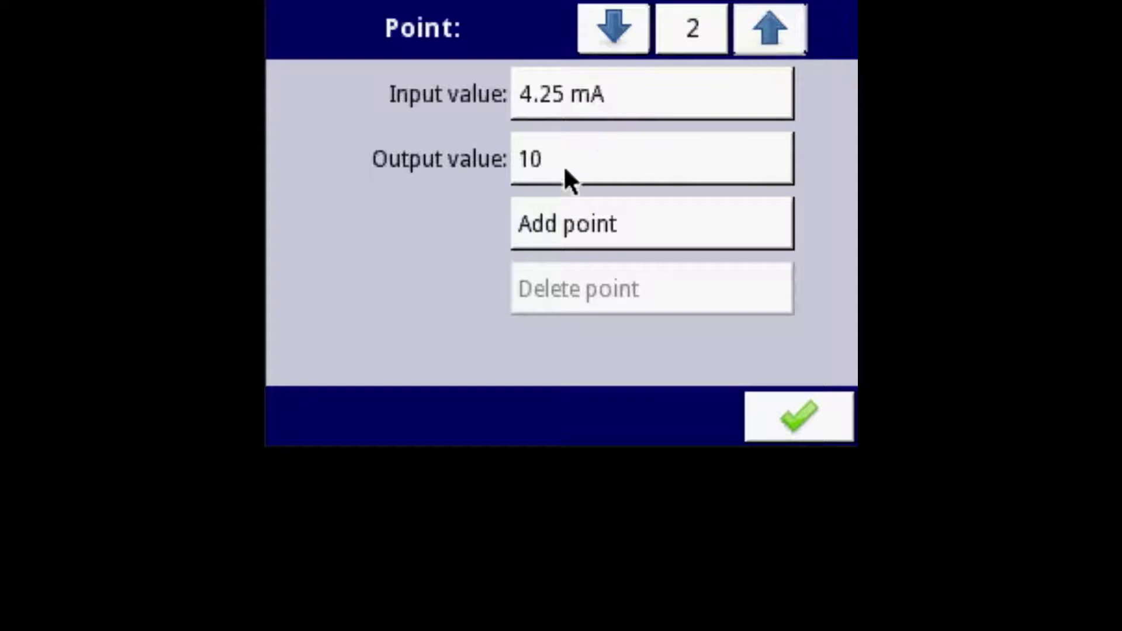
# - Add a third scaling point with an input value of 4.3 mA and an output value of 30
pyautogui.click(677, 235)
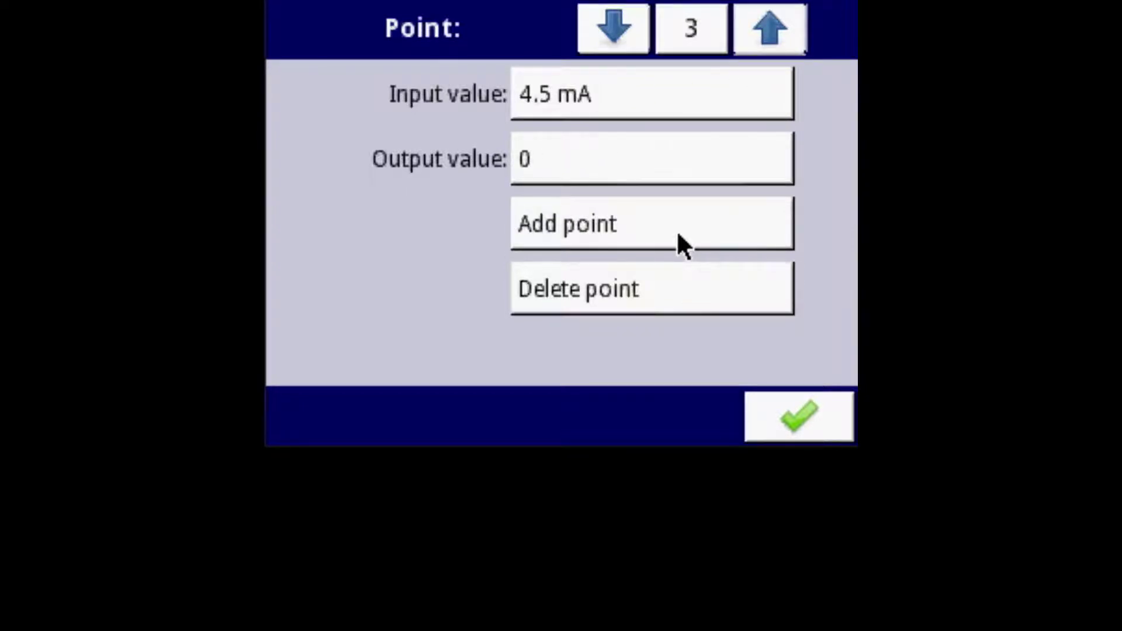
pyautogui.click(601, 106)
pyautogui.press('BackSpace')
pyautogui.write('4.3')
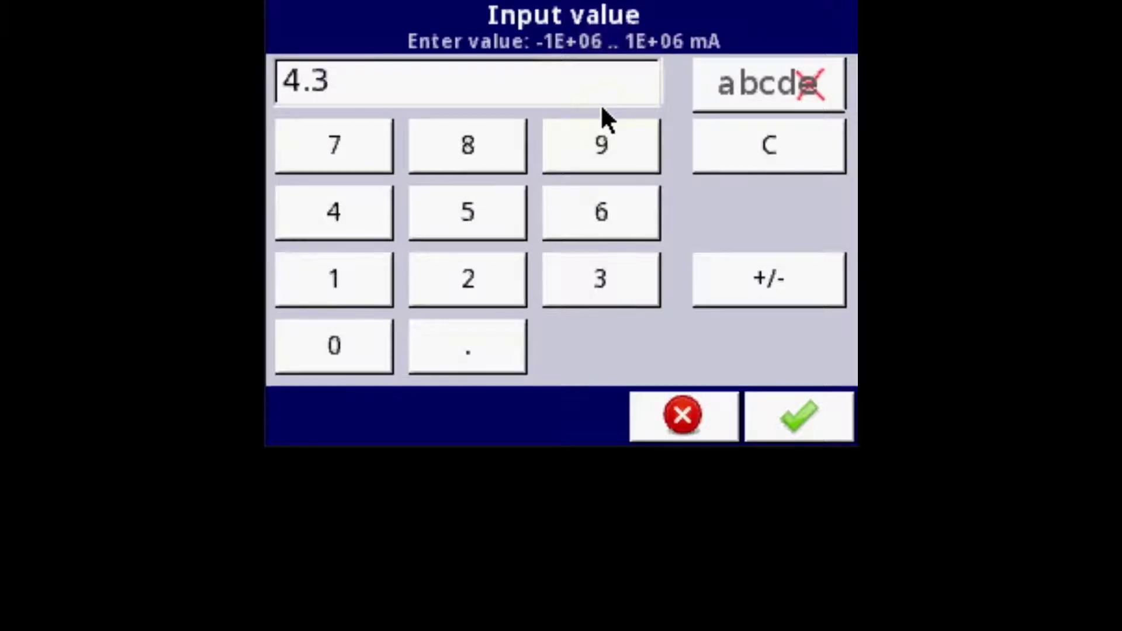
pyautogui.press('Return')
pyautogui.click(557, 183)
pyautogui.write('30')
pyautogui.press('Return')
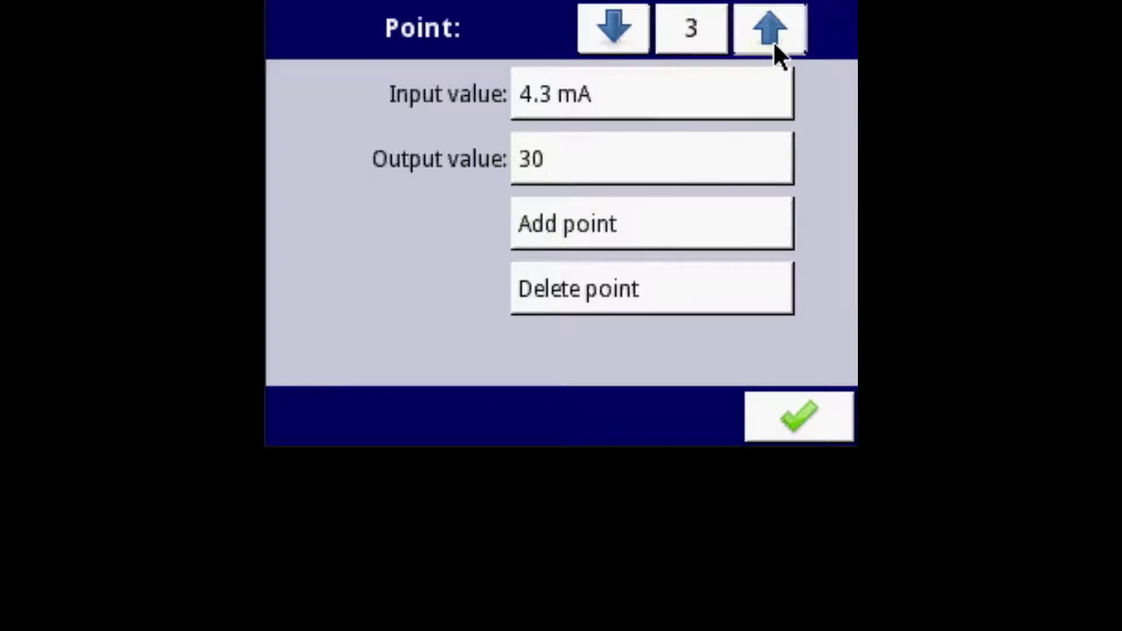
# - Add a fourth scaling point with an input value of 20 mA and an output value of 100
pyautogui.click(681, 223)
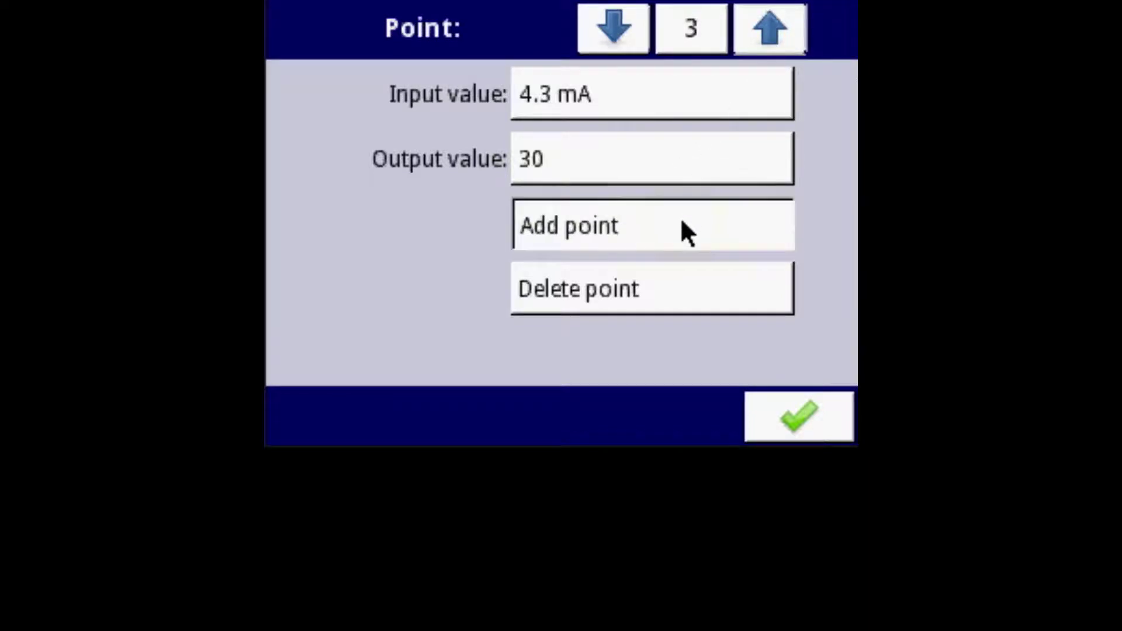
pyautogui.click(712, 83)
pyautogui.click(711, 73)
pyautogui.write('20')
pyautogui.press('Return')
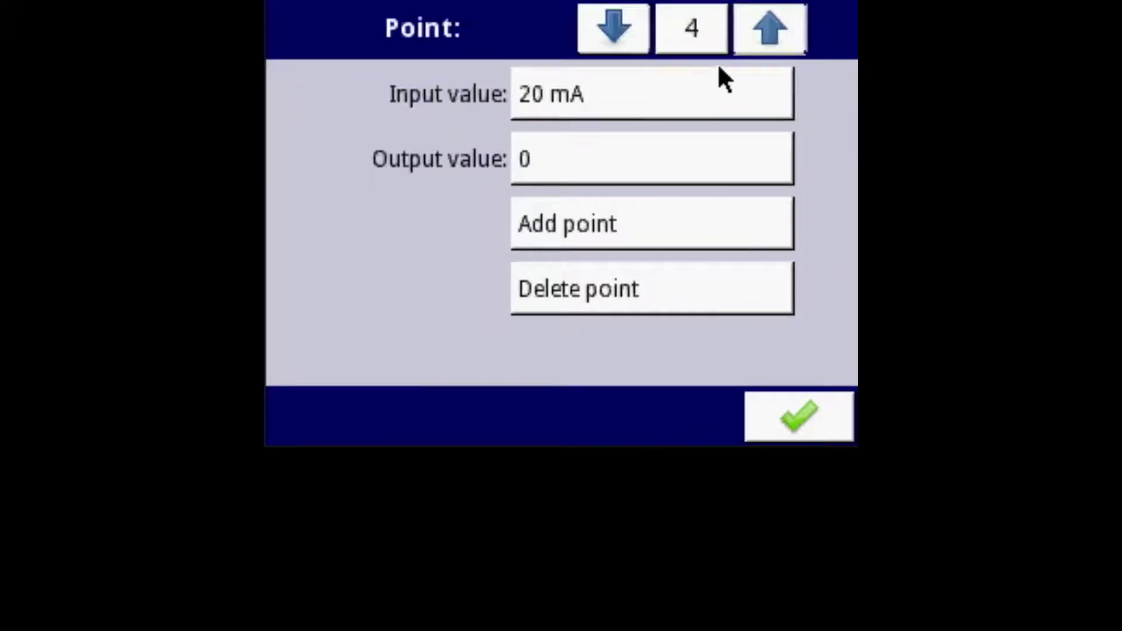
pyautogui.click(649, 155)
pyautogui.write('100')
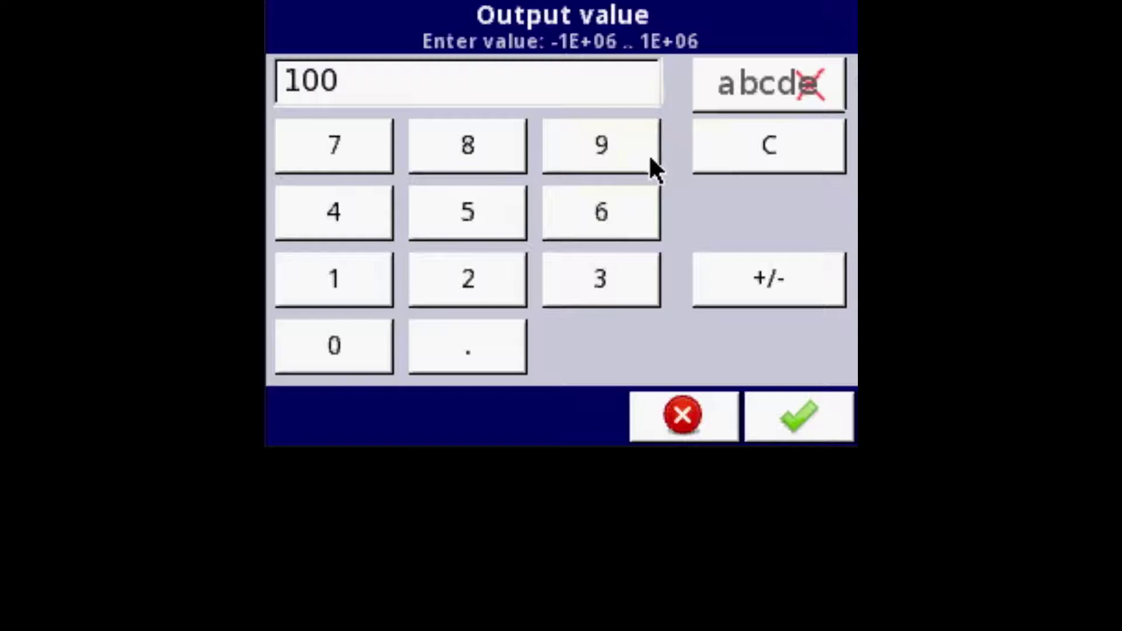
pyautogui.press('Return')
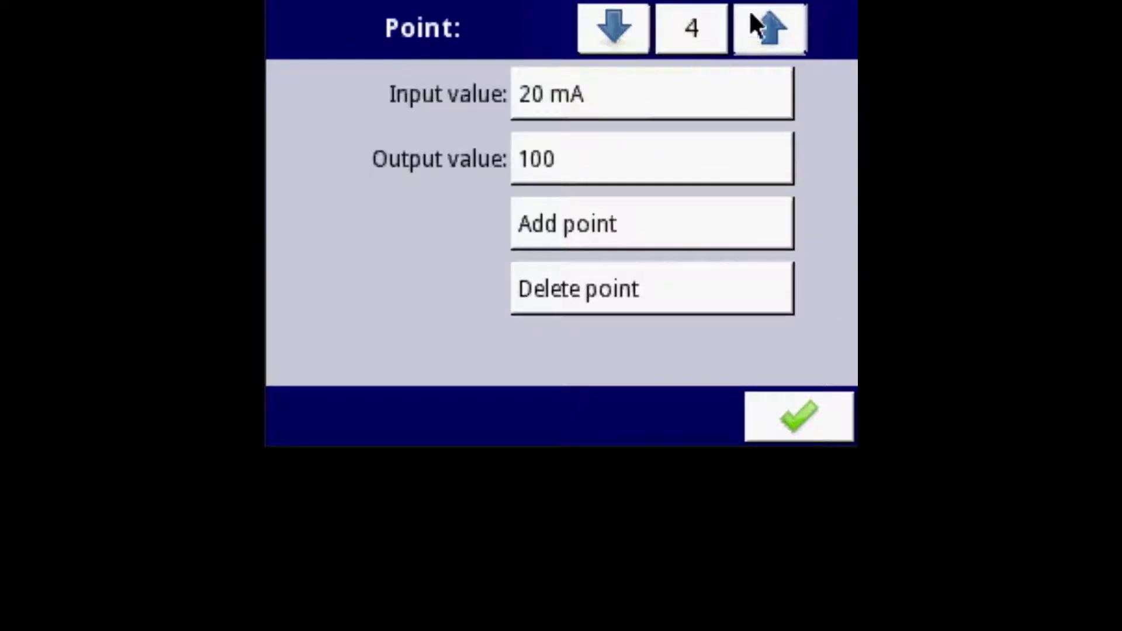
# - Review the list of scaling points and accept them to return to the scaling configuration
pyautogui.click(700, 29)
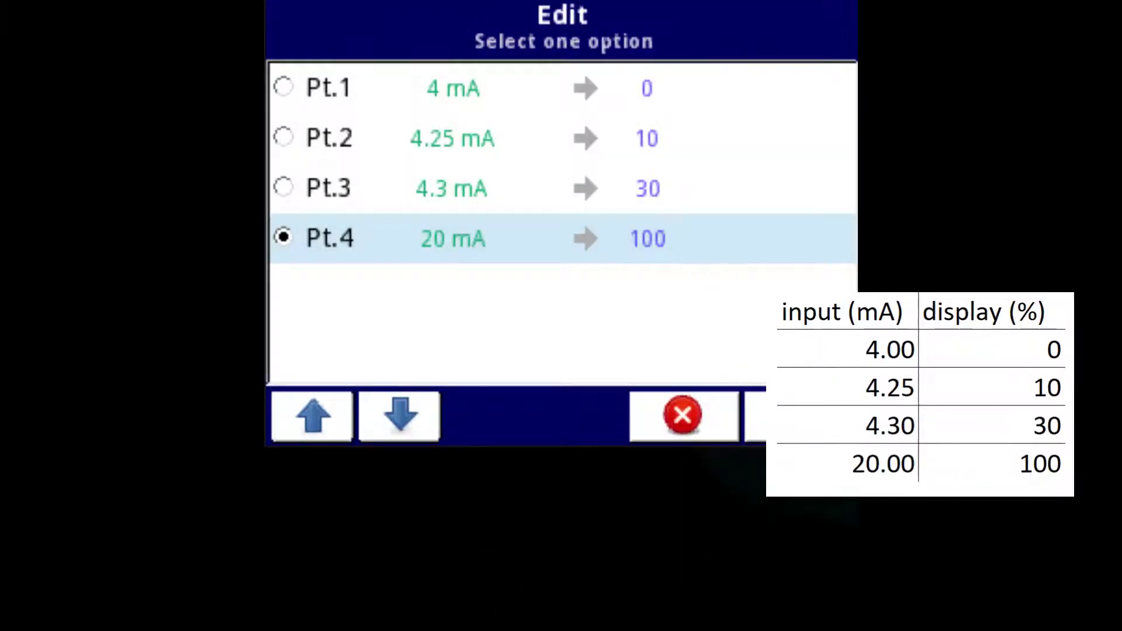
pyautogui.click(784, 404)
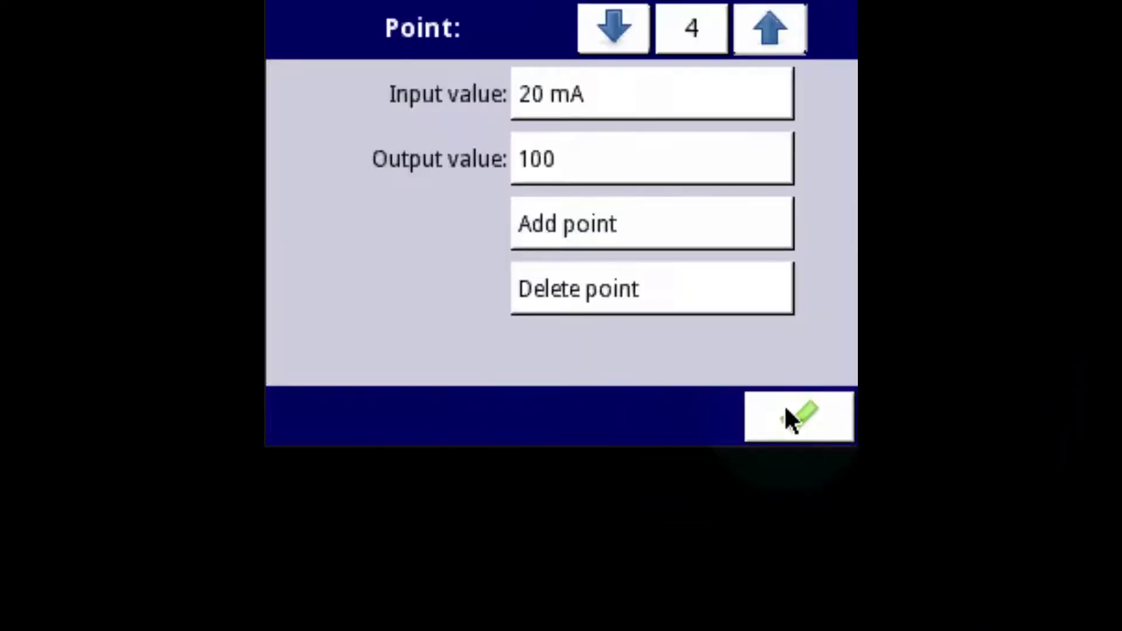
pyautogui.click(784, 405)
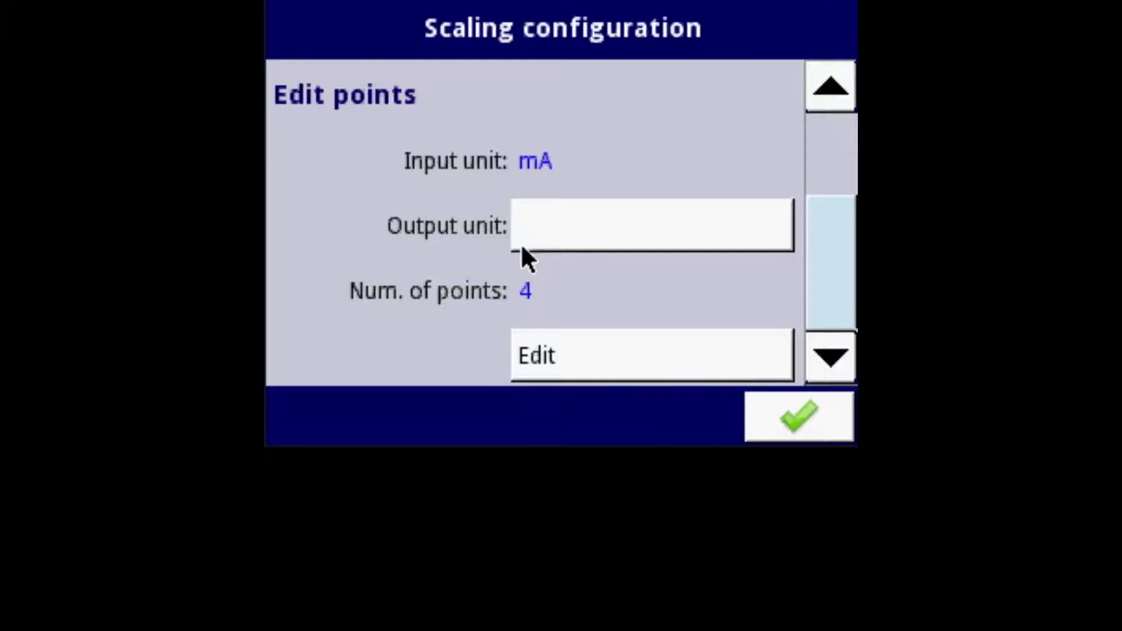
# - Set the scaling output unit to % and accept the scaling configuration of the Display channel
pyautogui.click(550, 240)
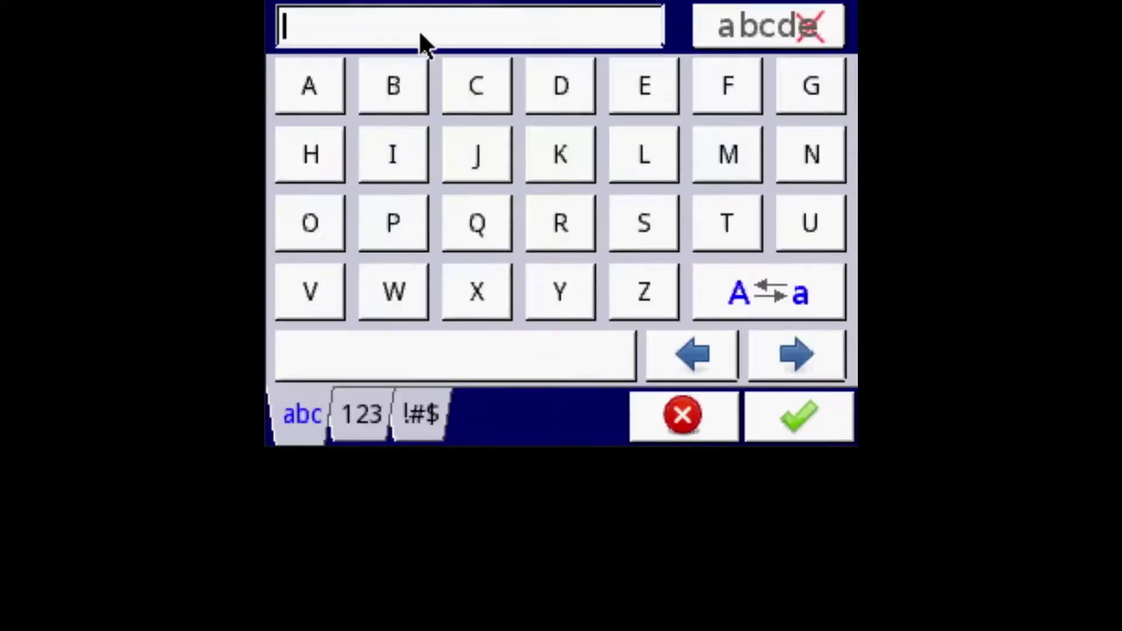
pyautogui.click(416, 412)
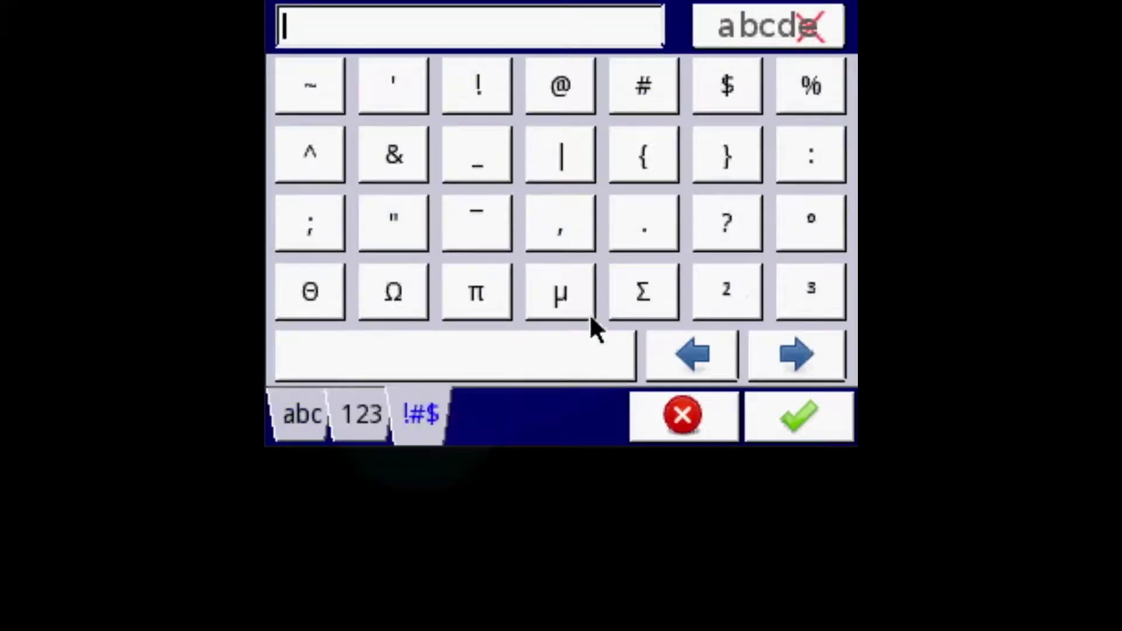
pyautogui.click(794, 98)
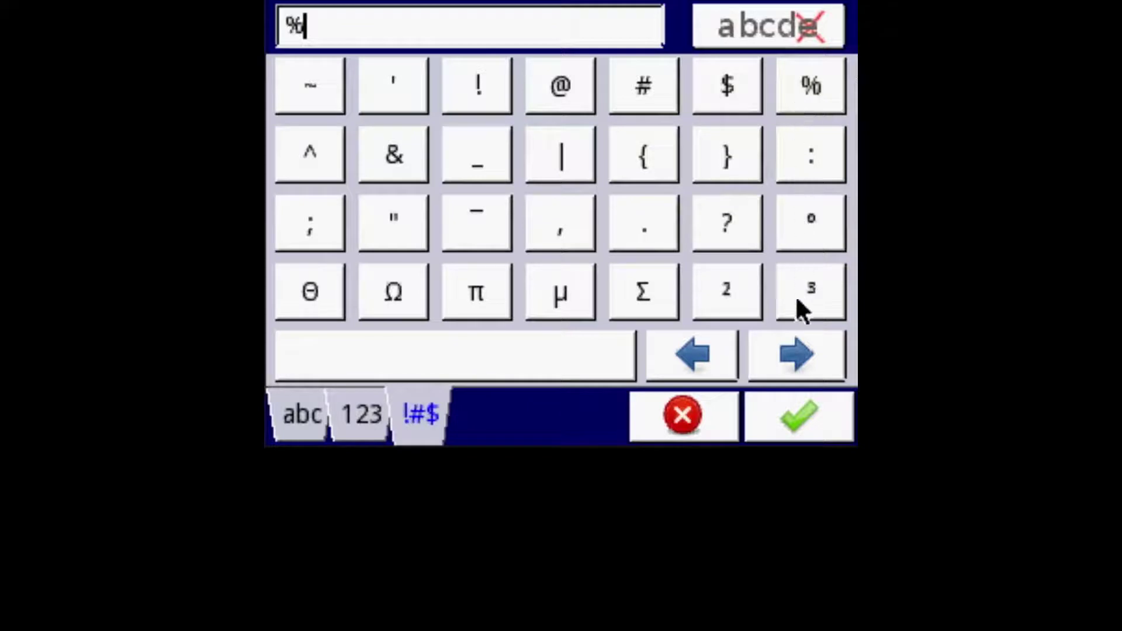
pyautogui.click(796, 414)
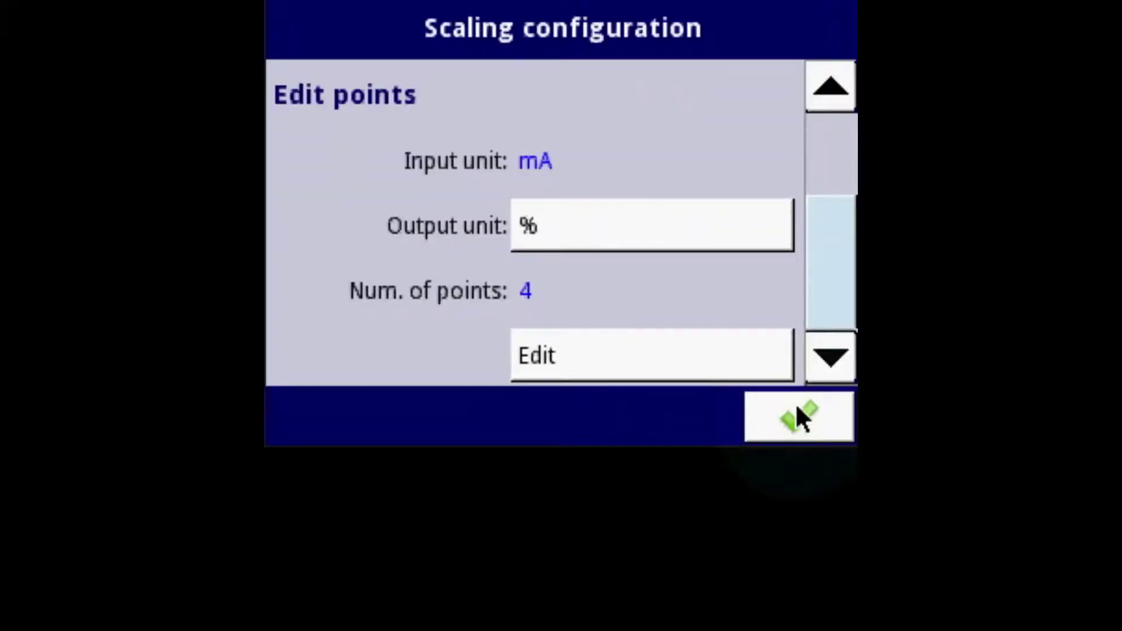
pyautogui.click(795, 416)
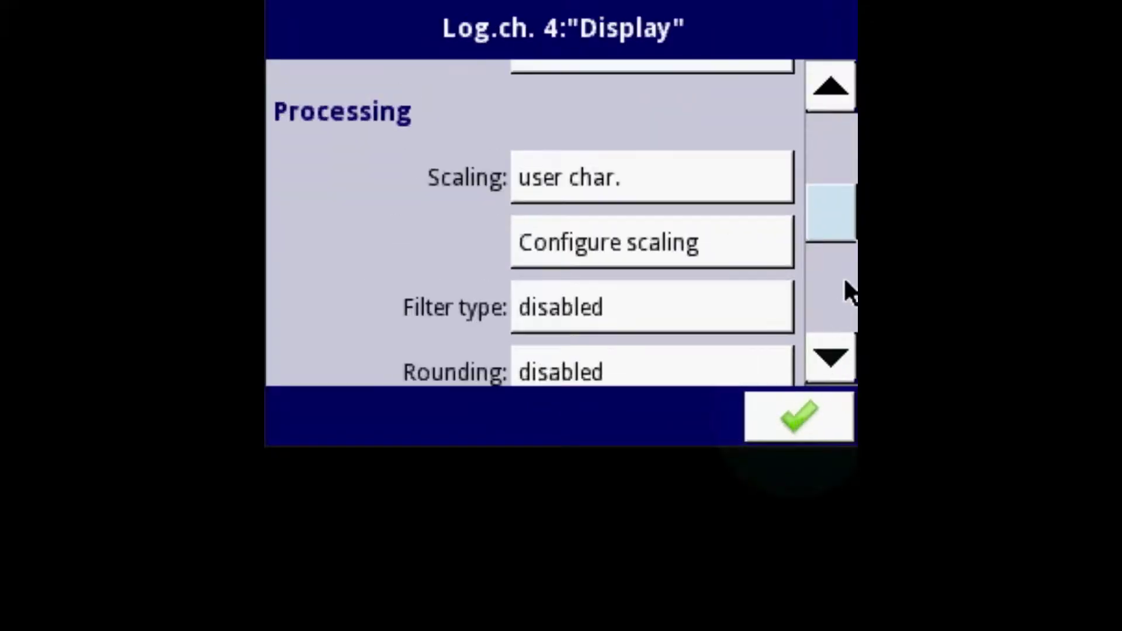
# - Set the Display channel's precision to 0, without decimal places
pyautogui.moveTo(836, 219); pyautogui.dragTo(832, 293)
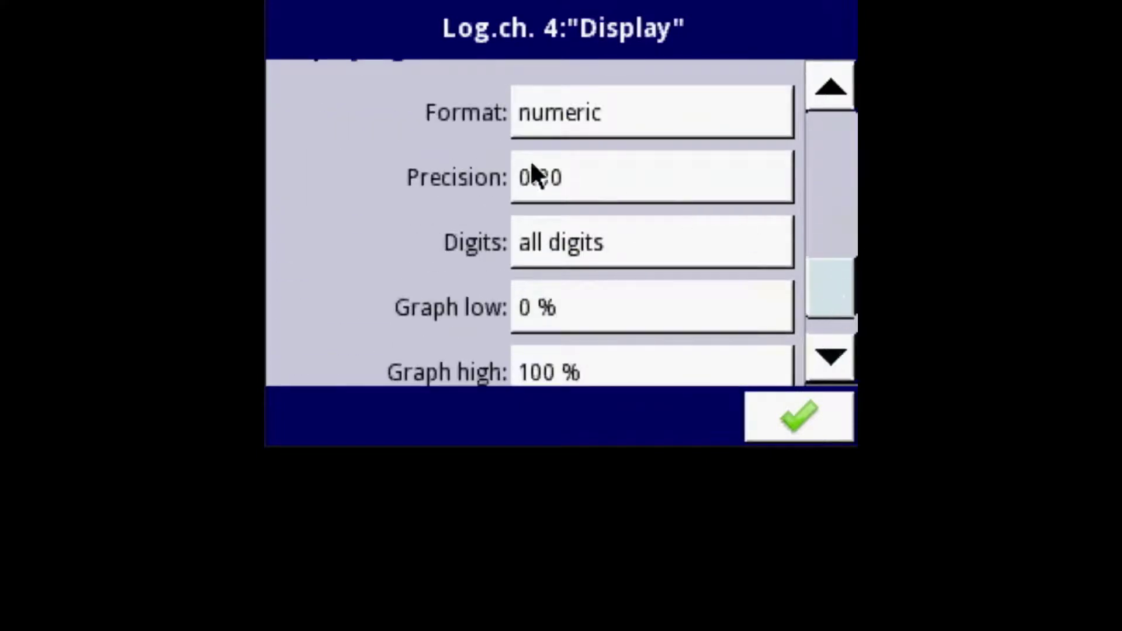
pyautogui.click(581, 182)
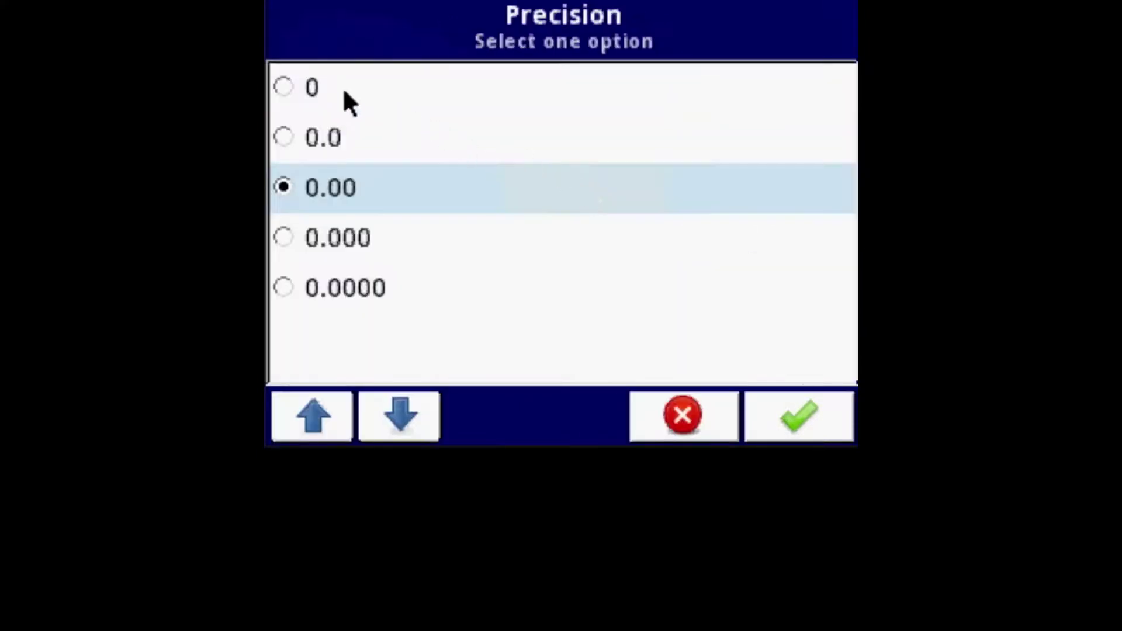
pyautogui.click(299, 87)
pyautogui.click(796, 409)
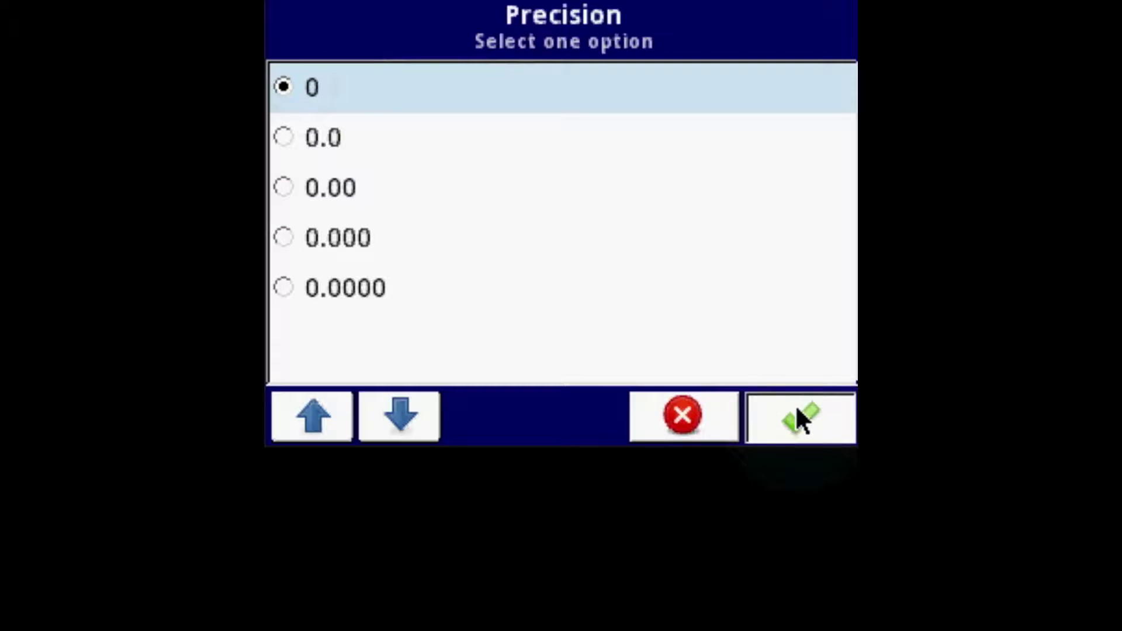
# - Close the Display channel settings, save the configuration changes and acknowledge the message
pyautogui.click(798, 412)
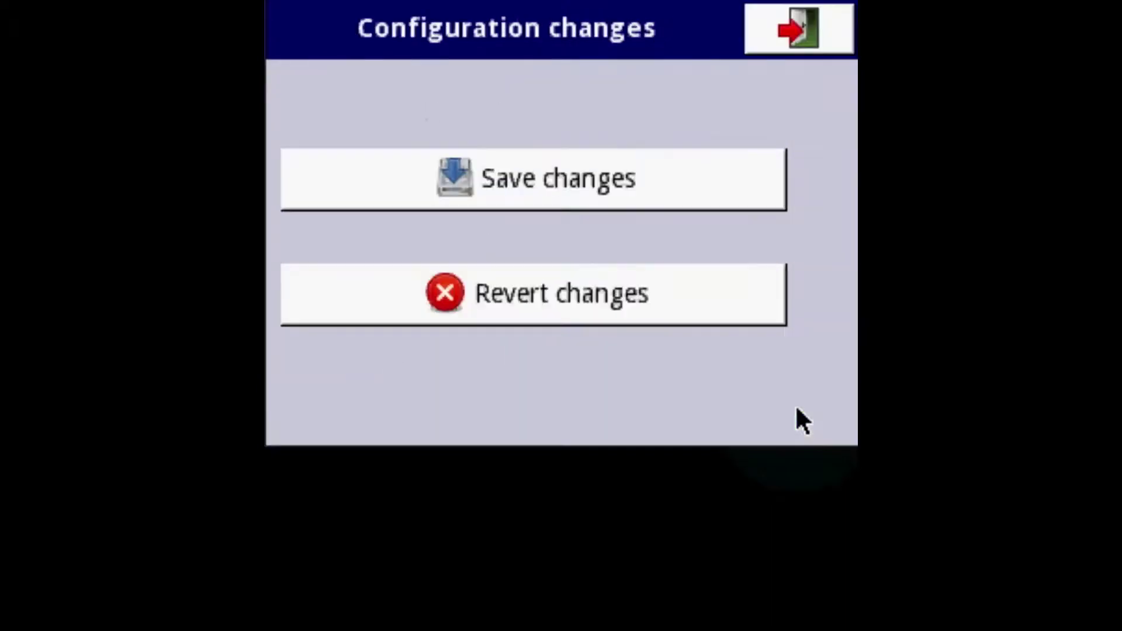
pyautogui.click(780, 194)
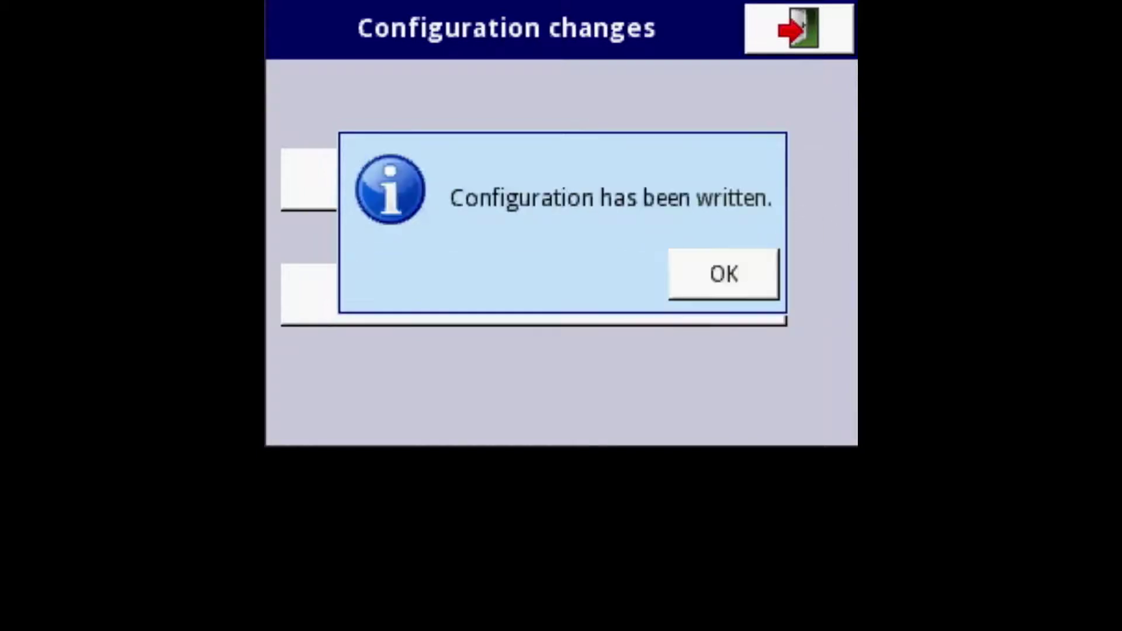
pyautogui.click(740, 275)
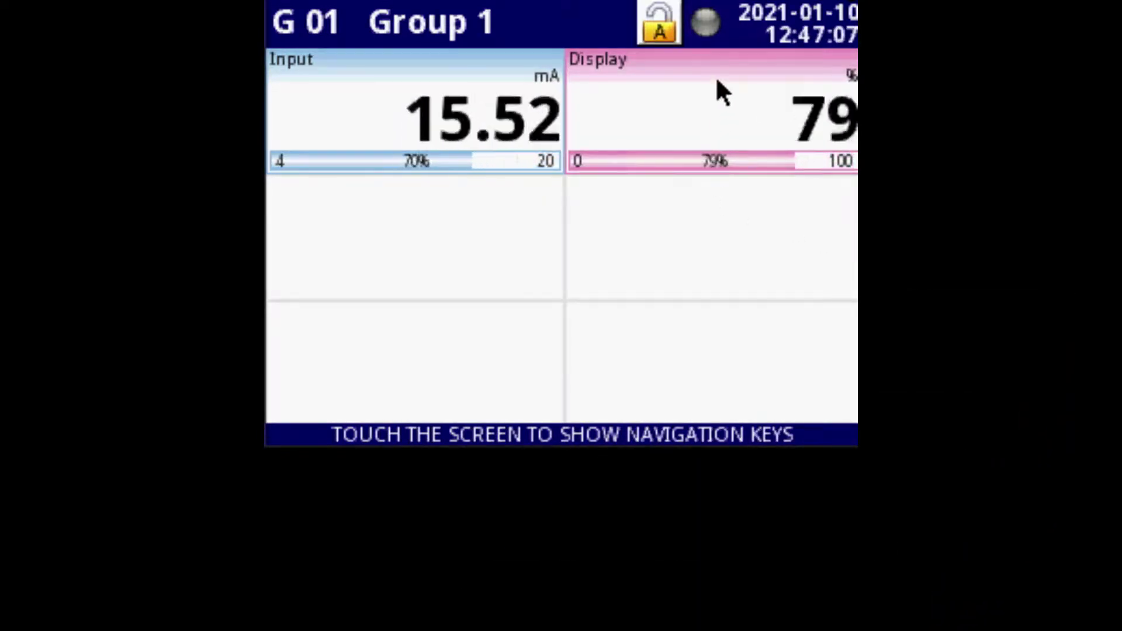
# - Export the Display channel's user characteristic from its scaling configuration to a template named "test characteristic"
pyautogui.click(652, 98)
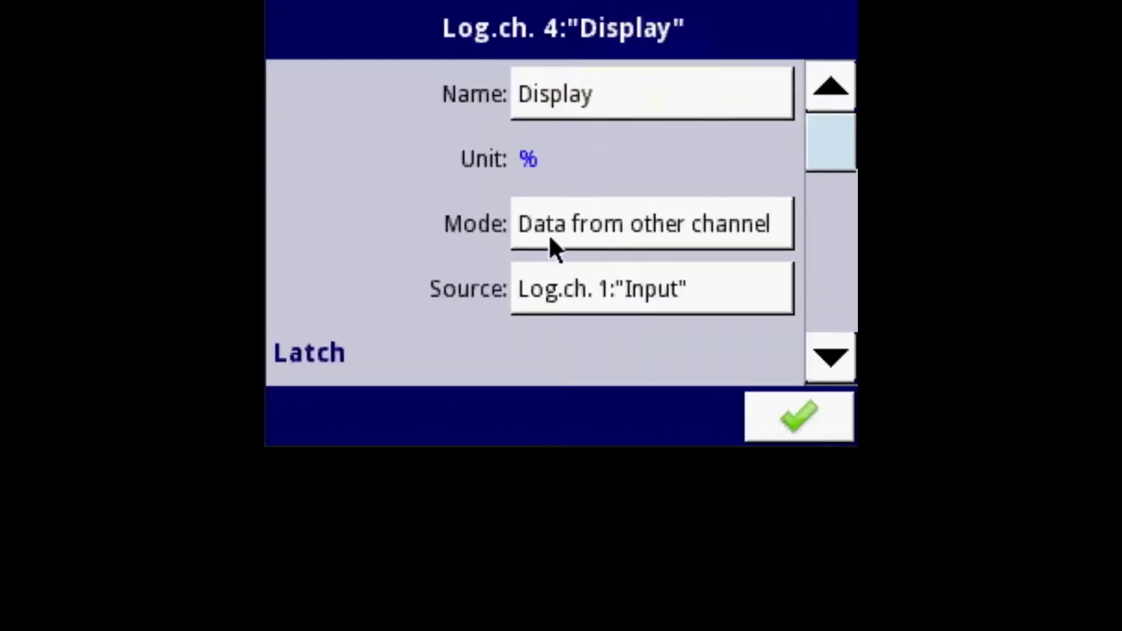
pyautogui.moveTo(835, 154); pyautogui.dragTo(829, 218)
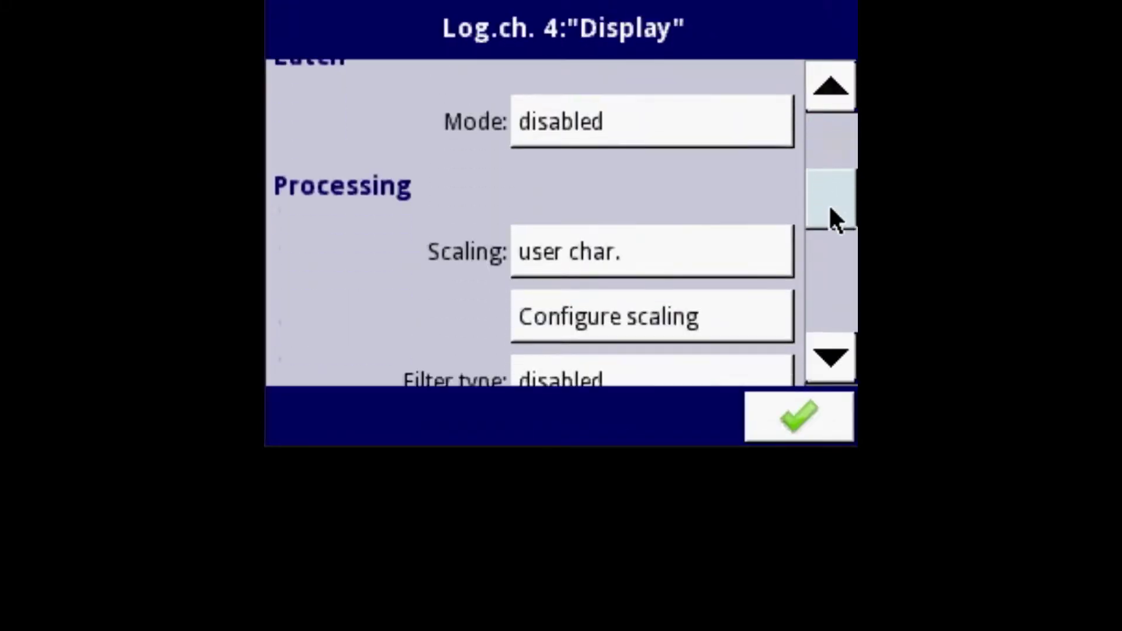
pyautogui.click(632, 311)
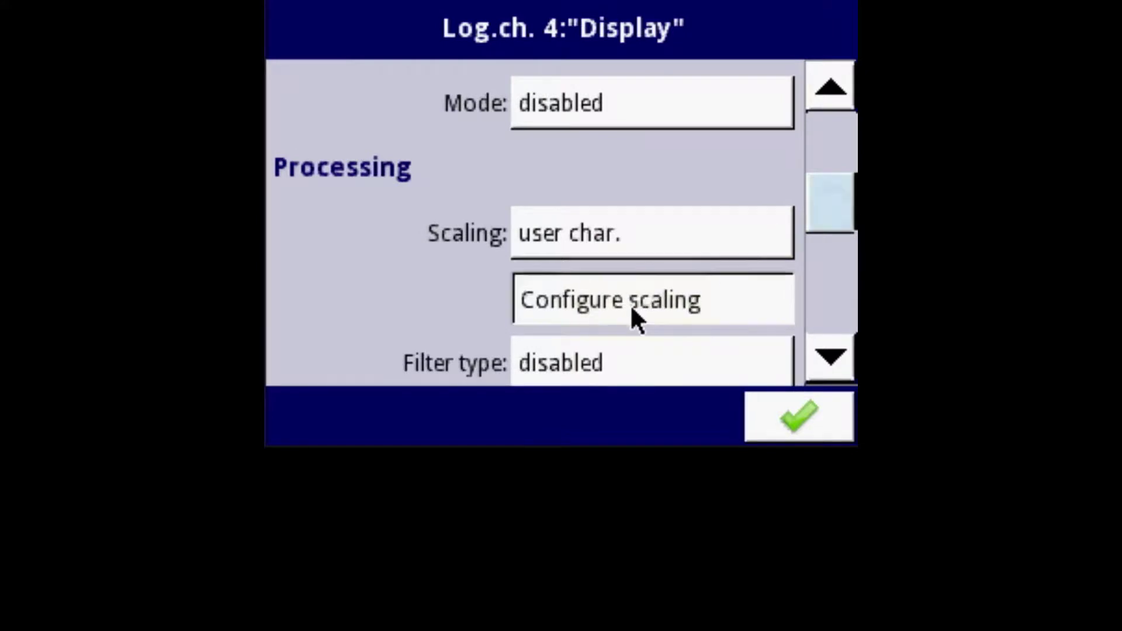
pyautogui.click(654, 236)
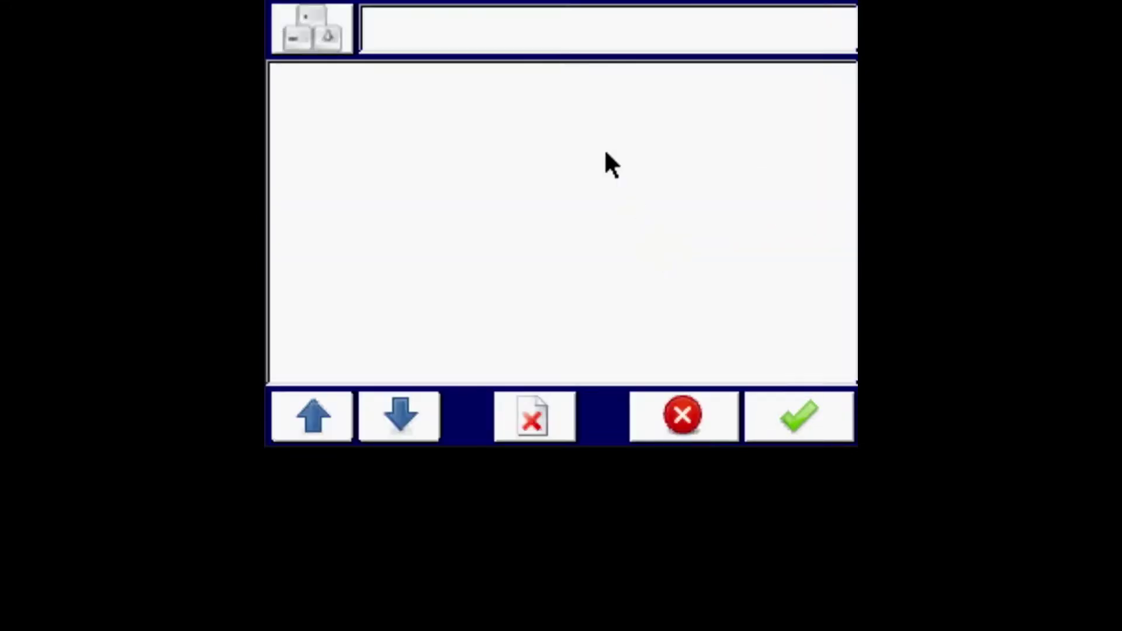
pyautogui.click(499, 35)
pyautogui.write('tes')
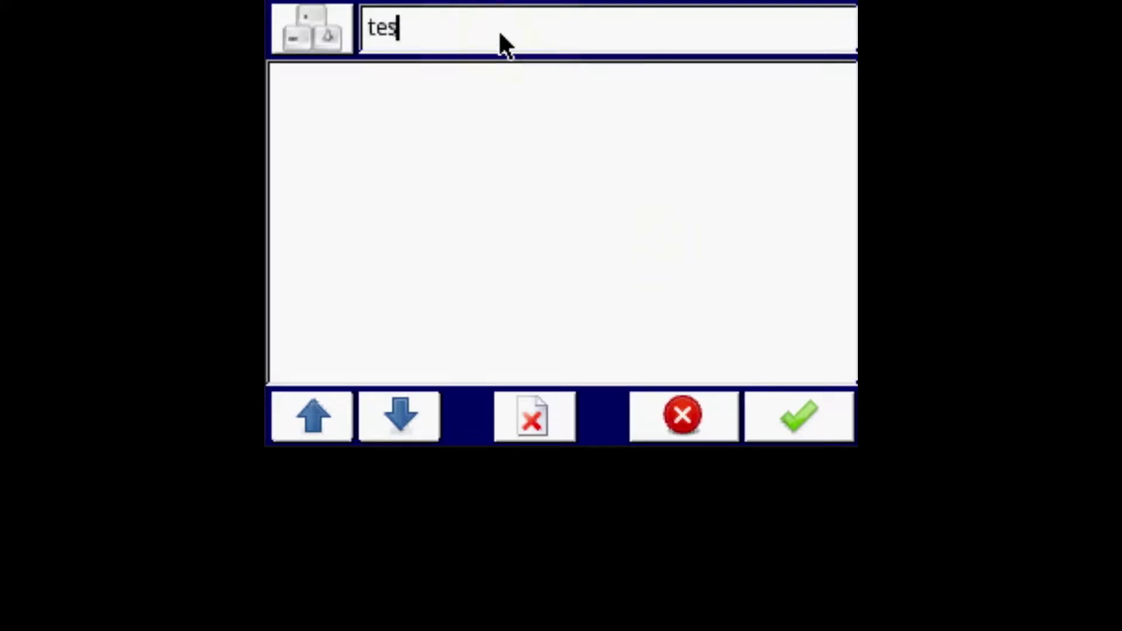
pyautogui.write('t character')
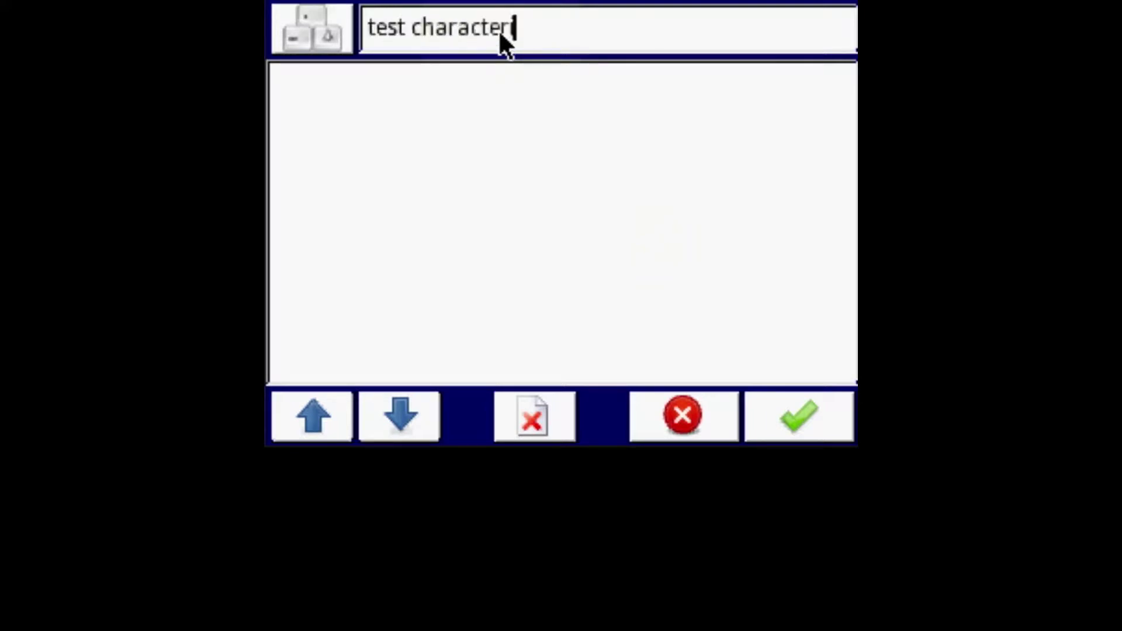
pyautogui.write('istic')
pyautogui.click(795, 416)
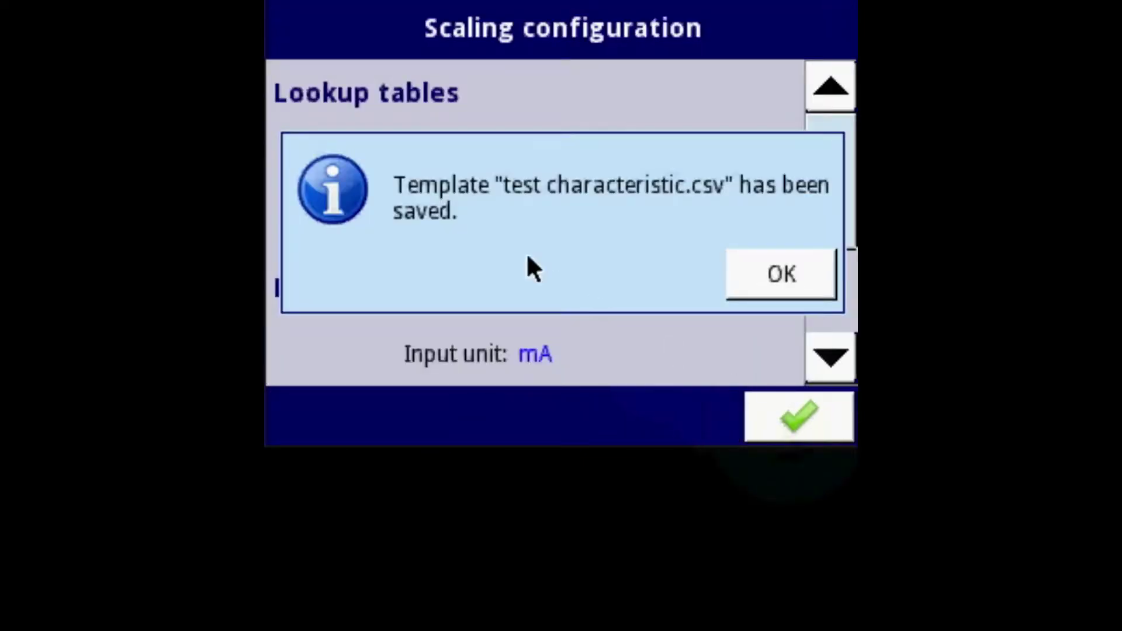
pyautogui.click(788, 277)
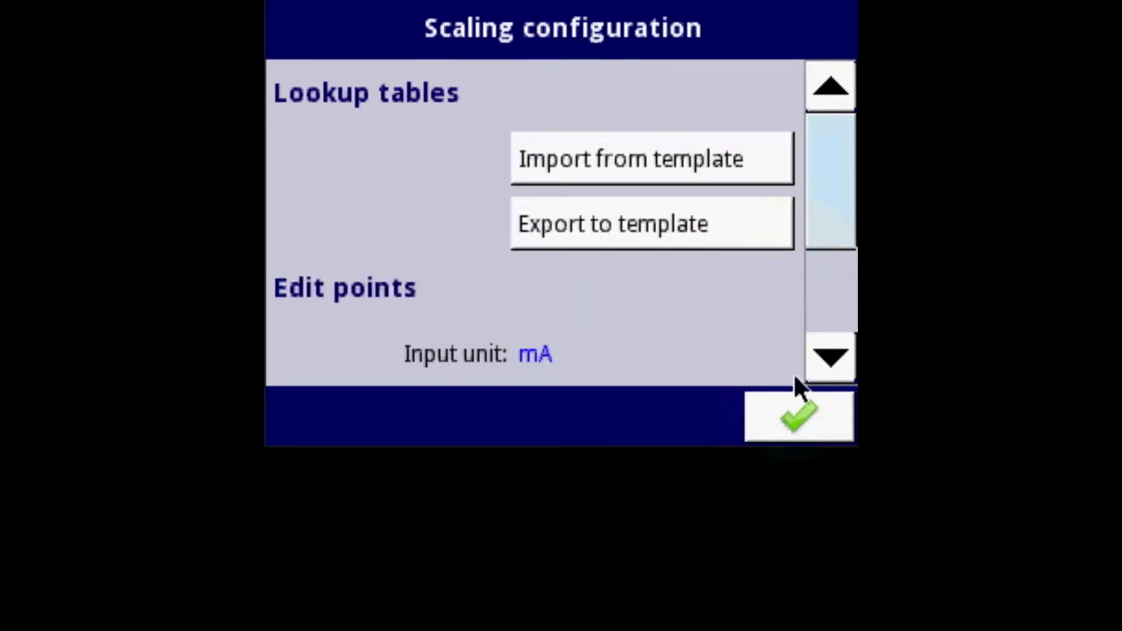
# - Close the scaling and Display channel settings and leave the configuration, returning to the Group 1 measurement view
pyautogui.click(796, 416)
pyautogui.click(796, 416)
pyautogui.click(789, 32)
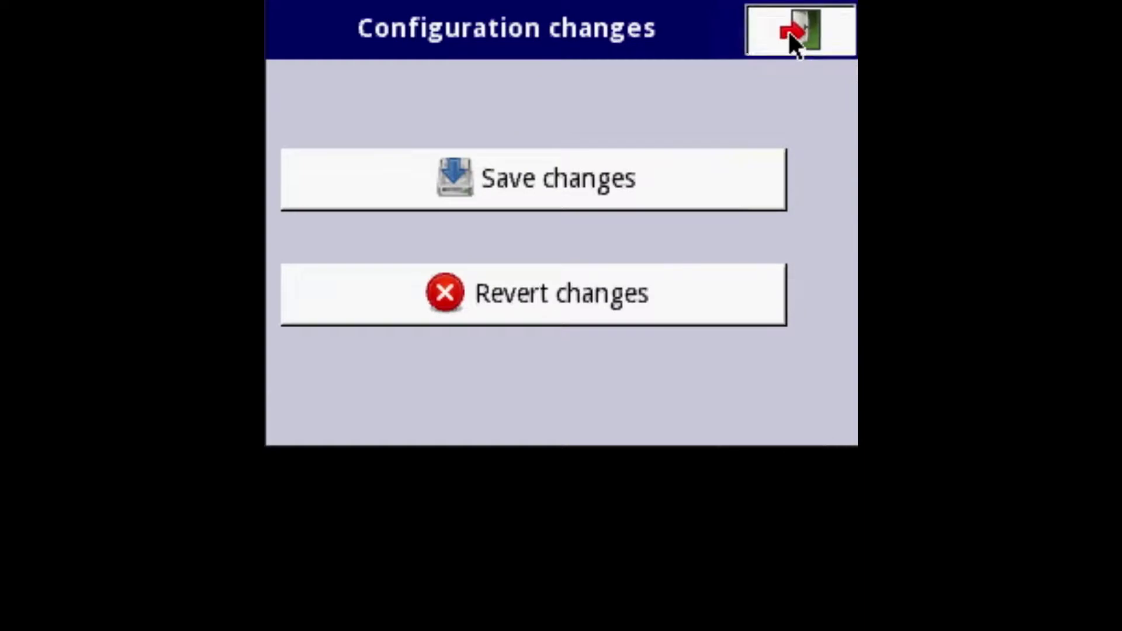
pyautogui.click(655, 283)
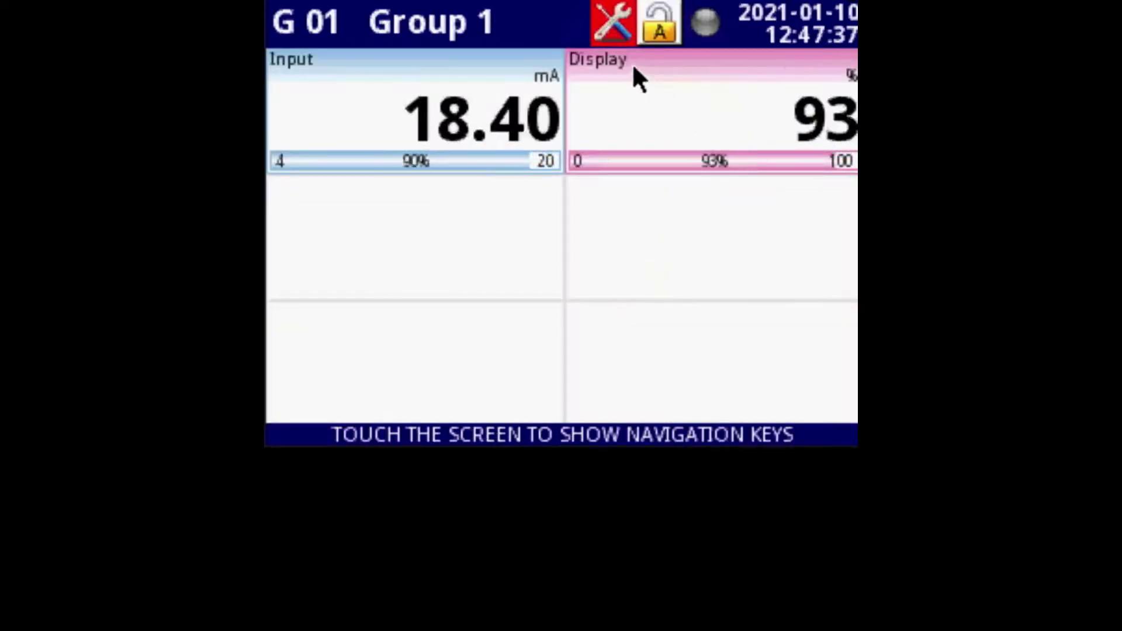